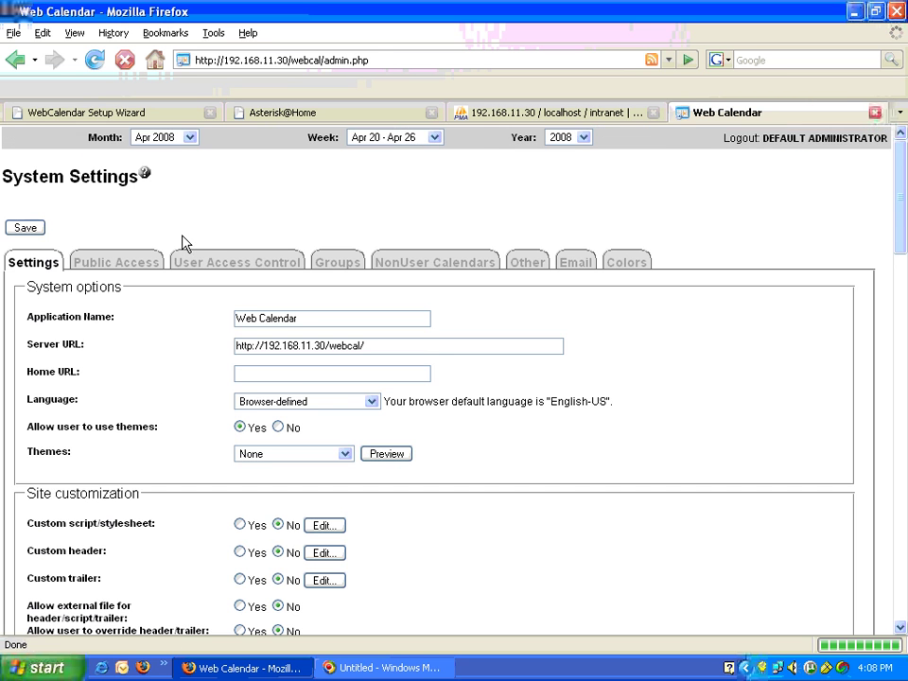
pyautogui.click(271, 375)
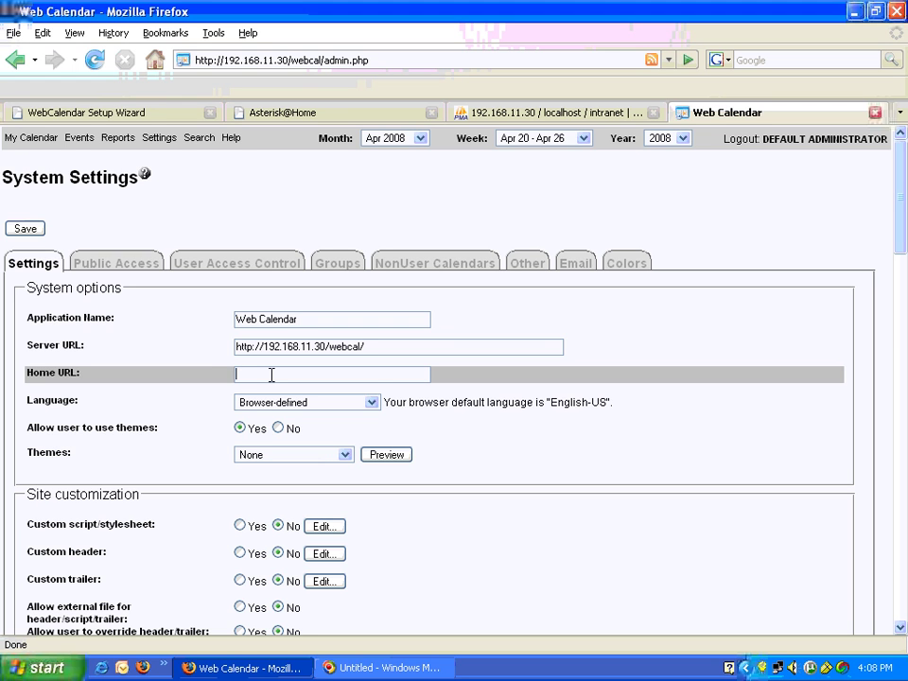
pyautogui.write('http://trin/sites/kci/contacts')
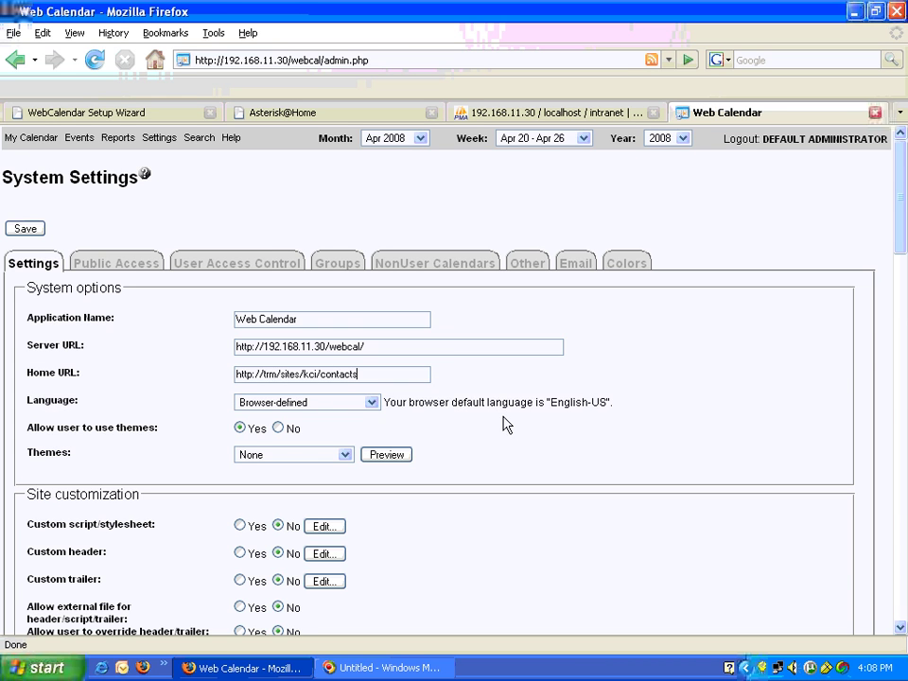
# Set 'Allow user to use themes' to No and preview the touch_of_grey theme.
pyautogui.click(278, 428)
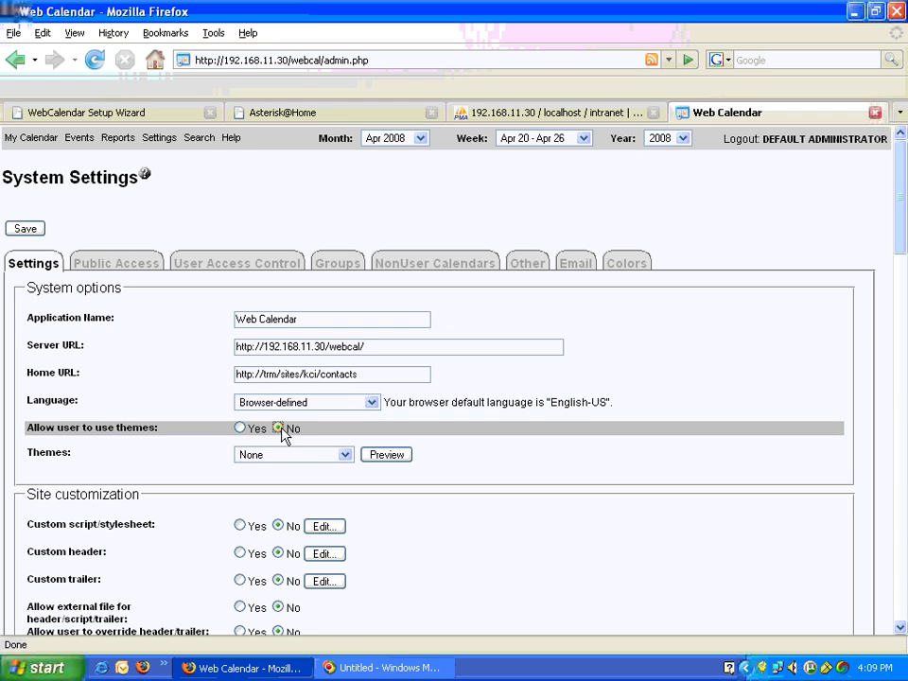
pyautogui.click(346, 460)
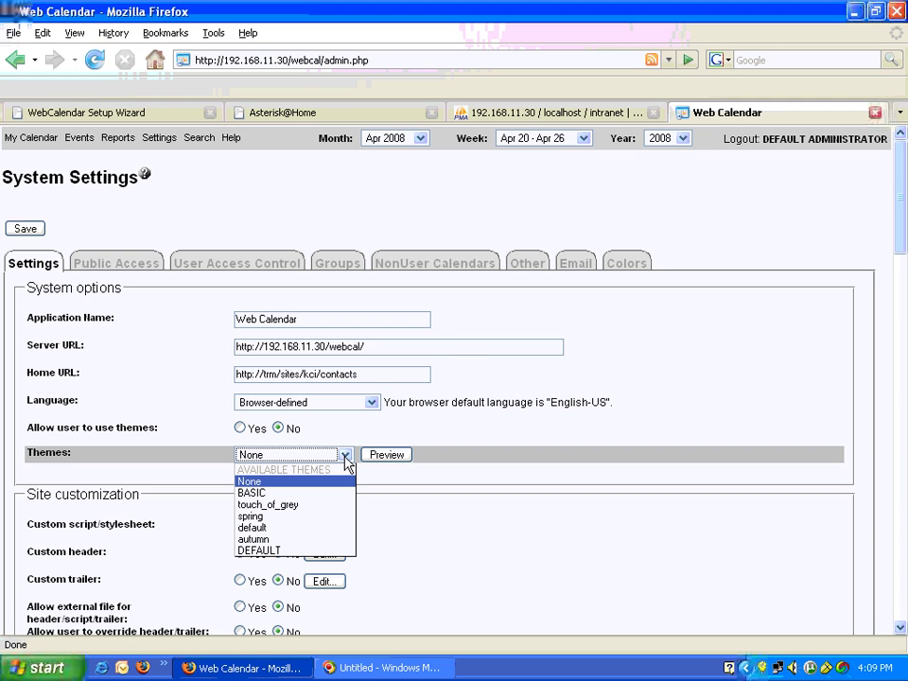
pyautogui.click(346, 460)
pyautogui.click(347, 460)
pyautogui.click(329, 506)
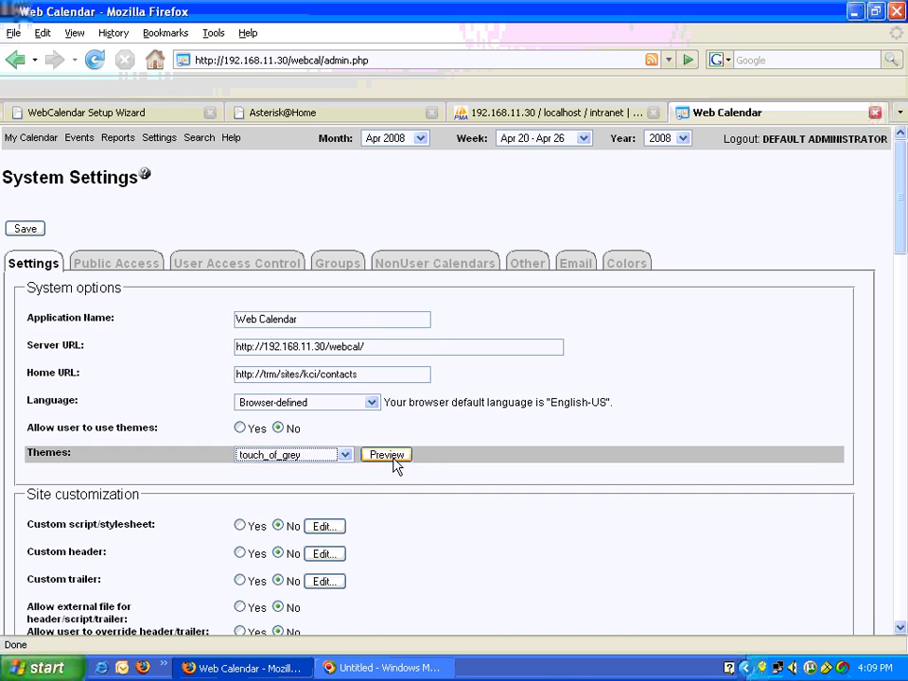
pyautogui.click(394, 458)
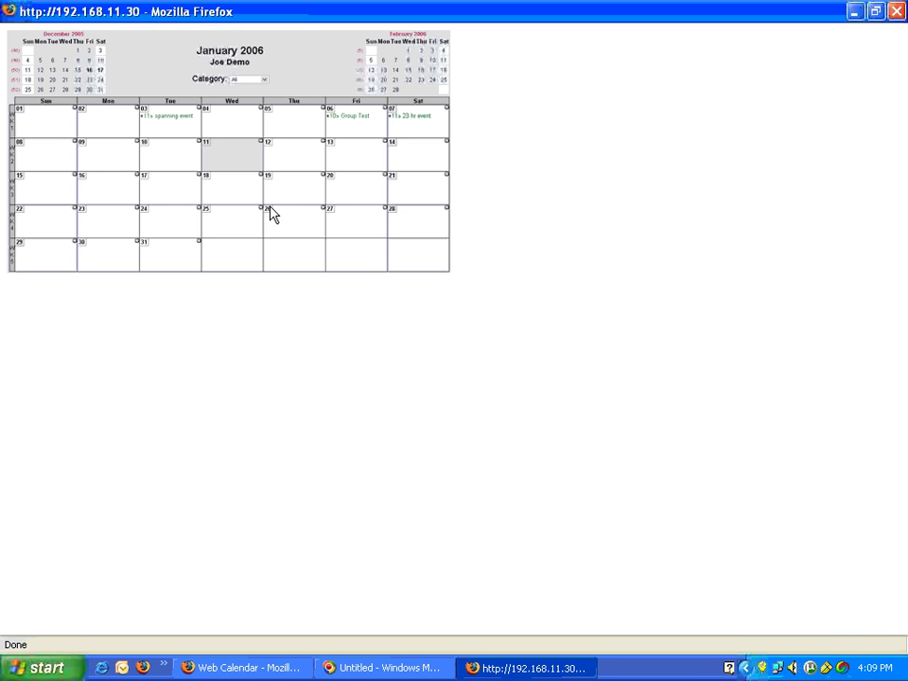
pyautogui.click(897, 11)
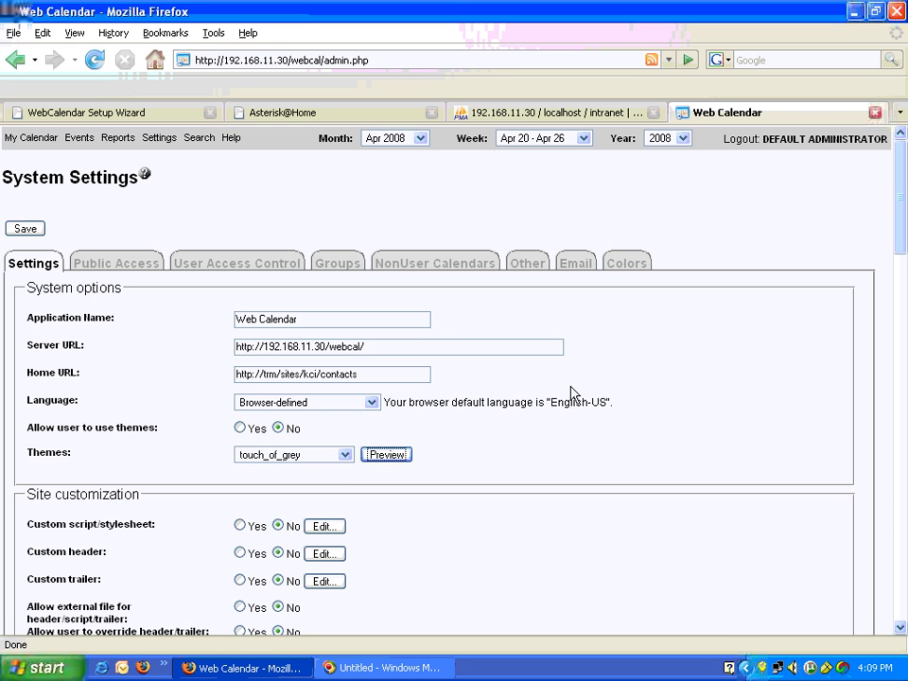
# Preview the spring theme.
pyautogui.click(346, 455)
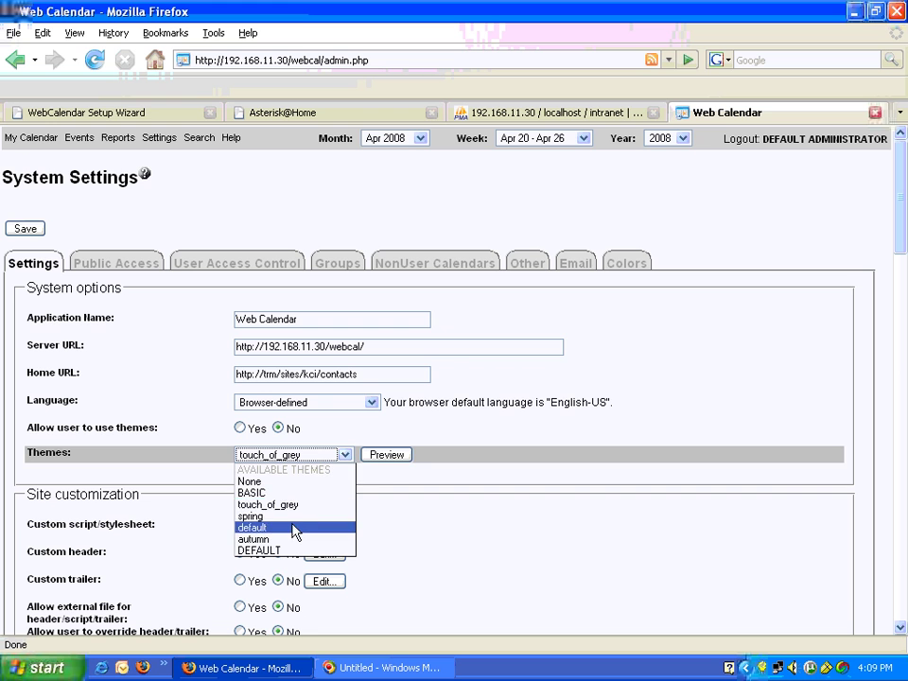
pyautogui.click(284, 516)
pyautogui.click(386, 455)
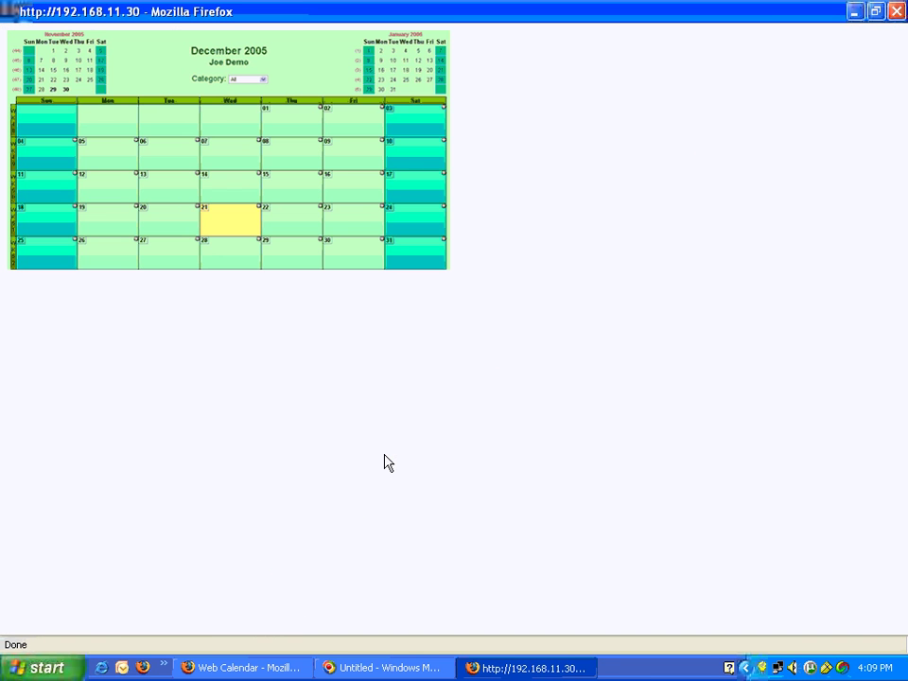
pyautogui.click(897, 11)
# Preview the autumn theme, then select touch_of_grey as the site theme.
pyautogui.click(345, 455)
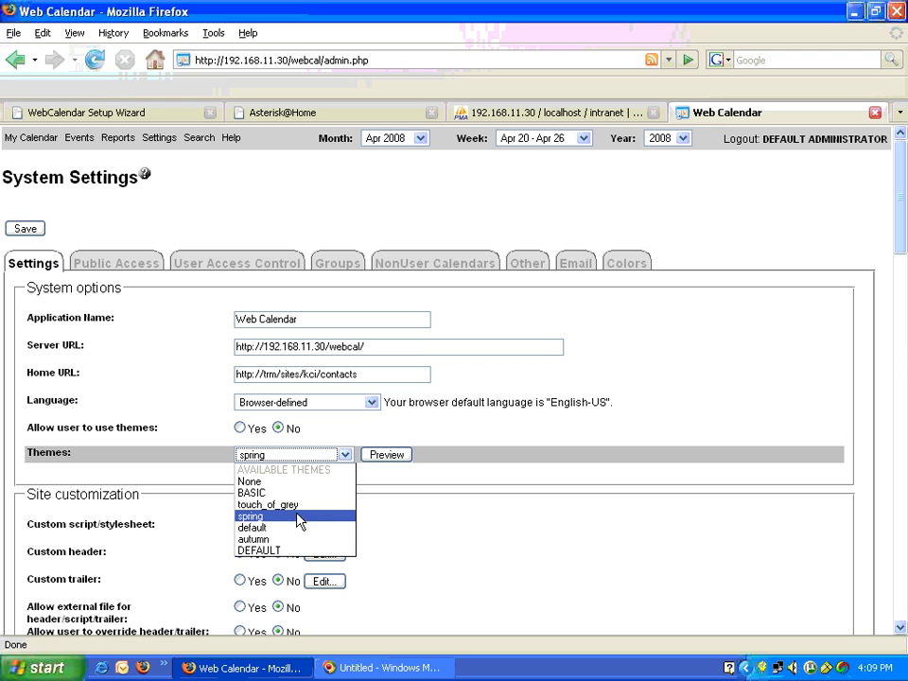
pyautogui.click(284, 539)
pyautogui.click(406, 457)
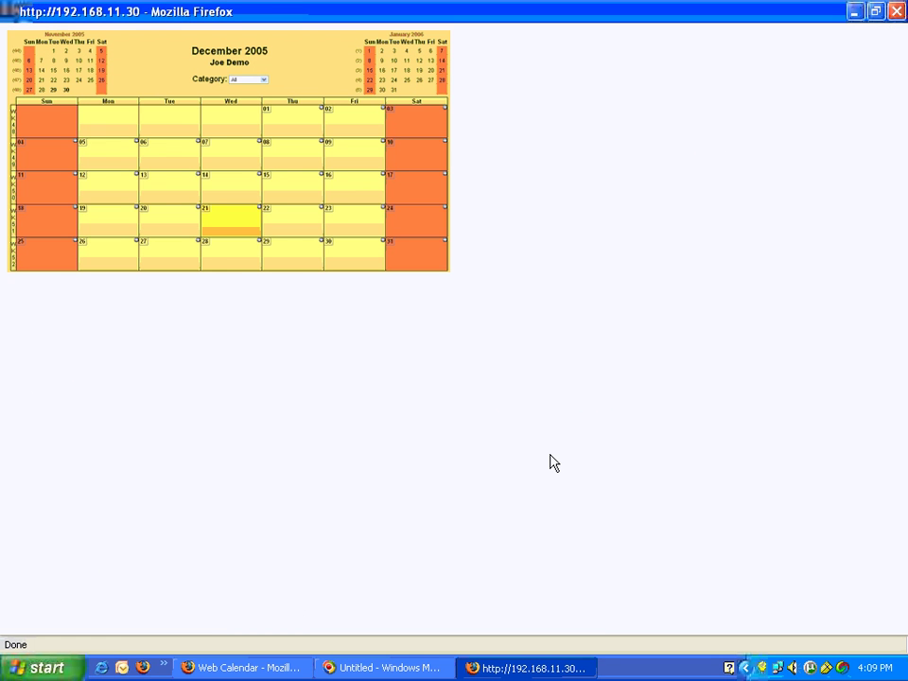
pyautogui.click(897, 11)
pyautogui.click(345, 455)
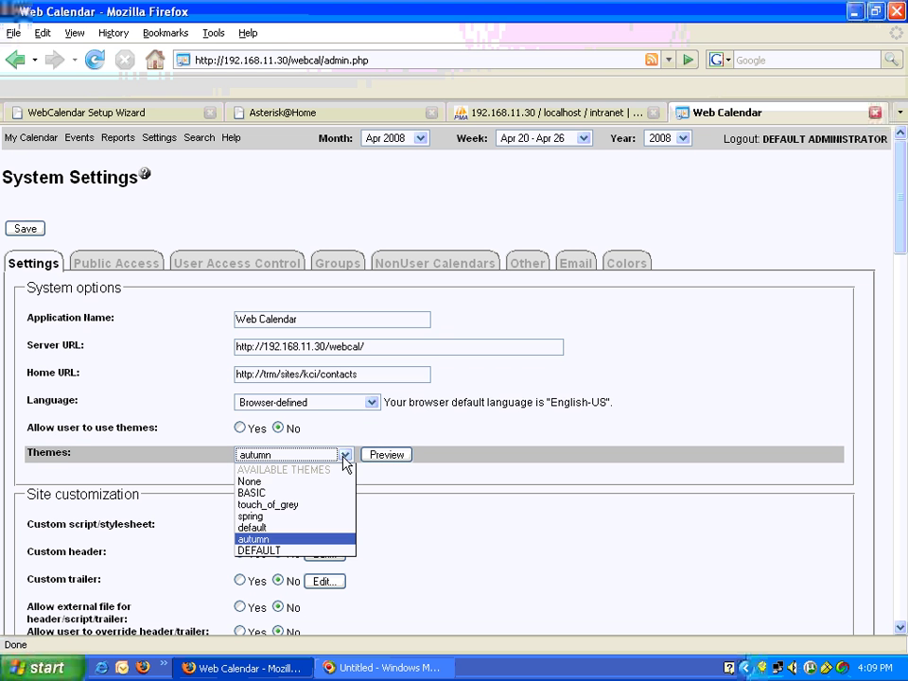
pyautogui.click(297, 506)
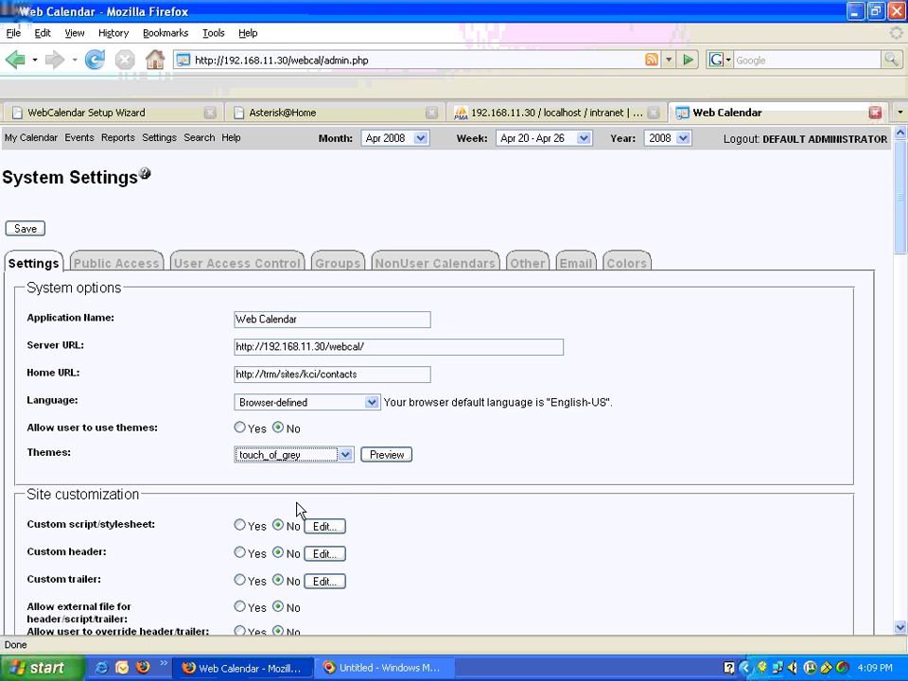
pyautogui.scroll(-7, 906, 357)
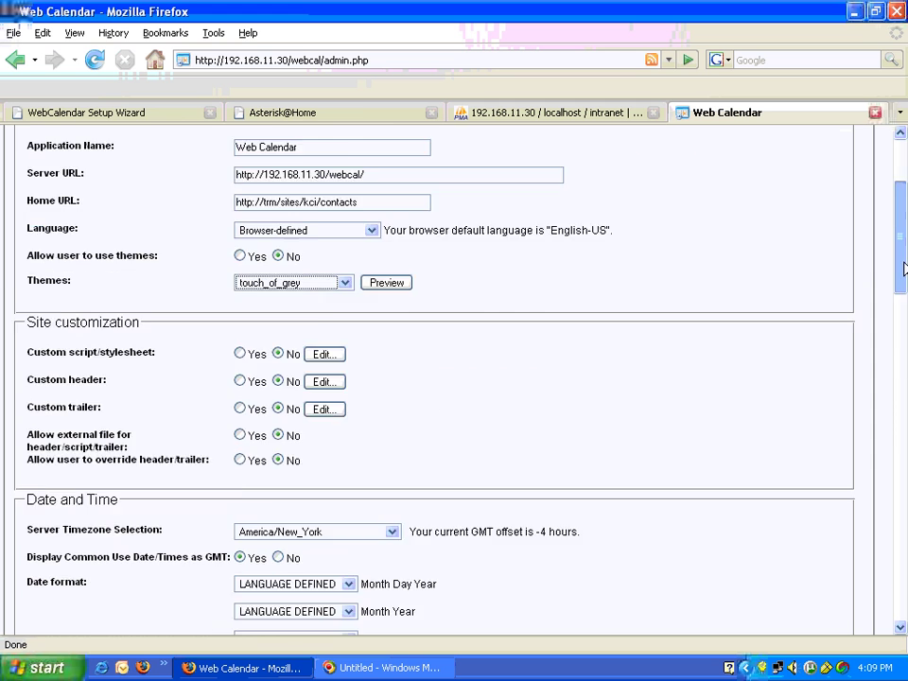
pyautogui.scroll(2, 907, 313)
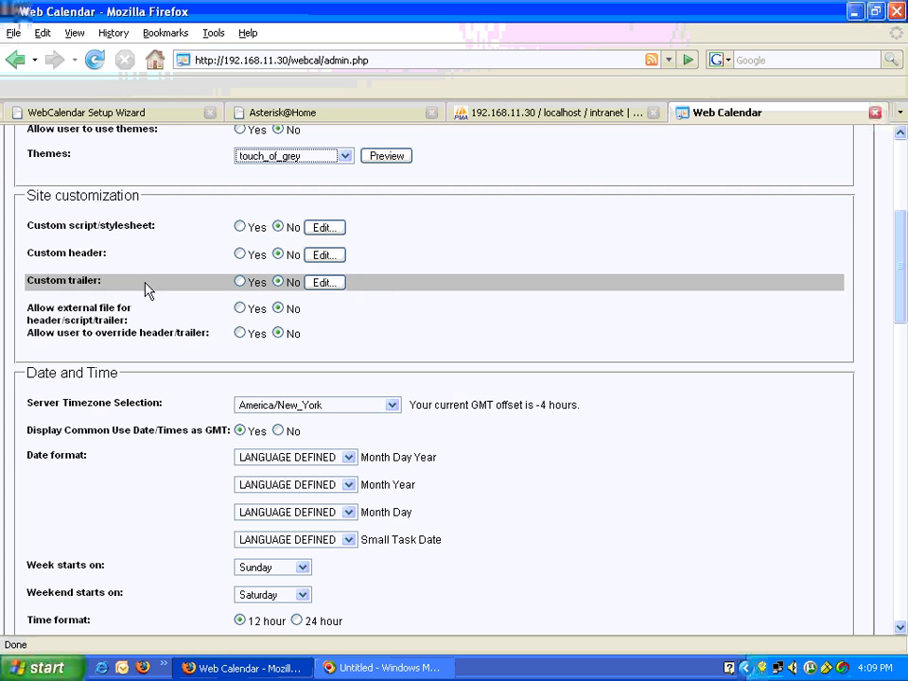
pyautogui.scroll(5, 646, 190)
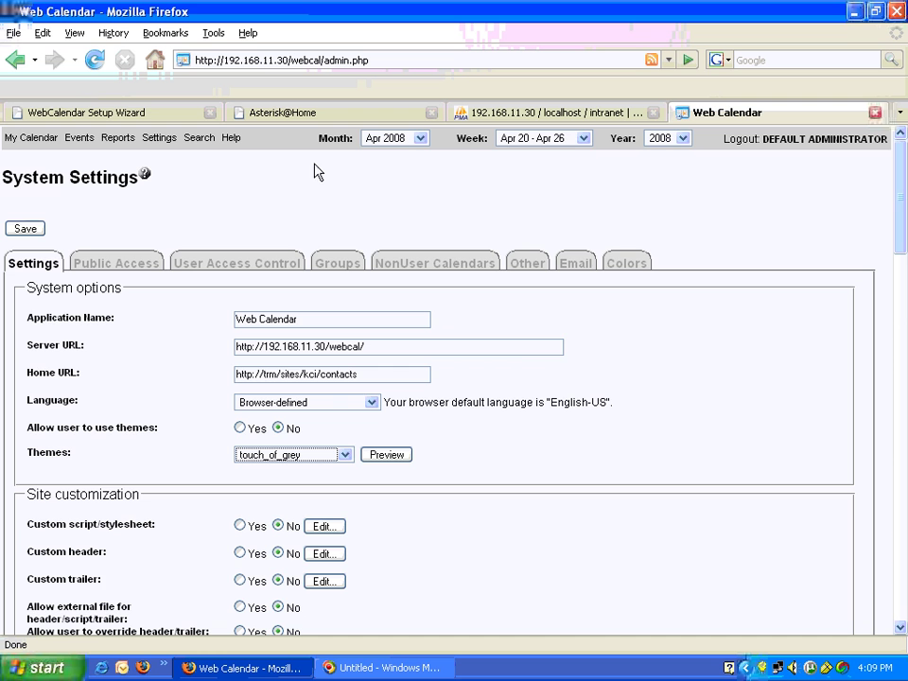
pyautogui.moveTo(897, 195); pyautogui.dragTo(873, 266)
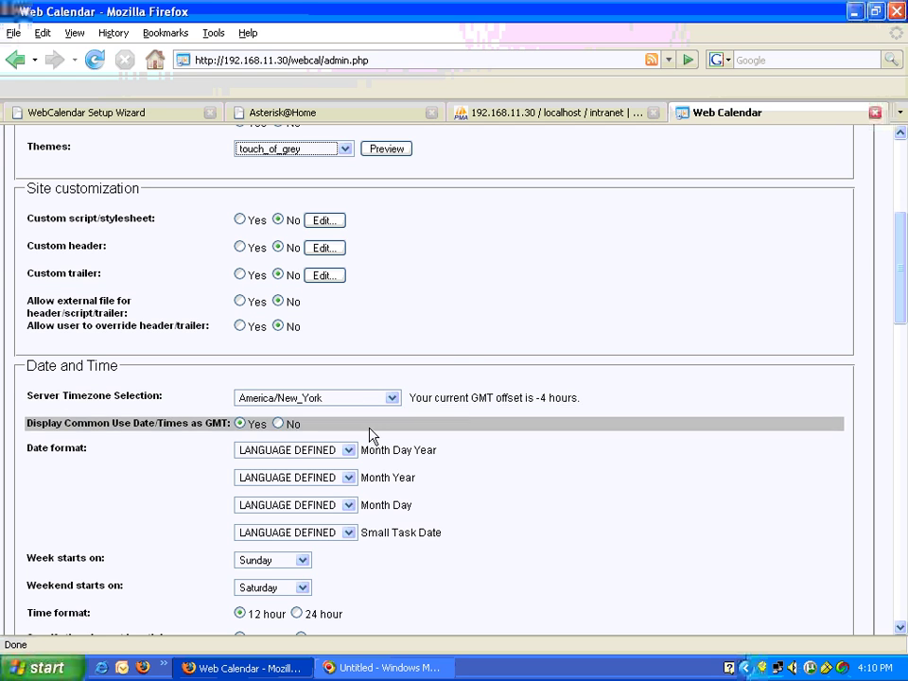
# Set the server time zone to America/Los_Angeles, leaving the date format unchanged.
pyautogui.click(389, 399)
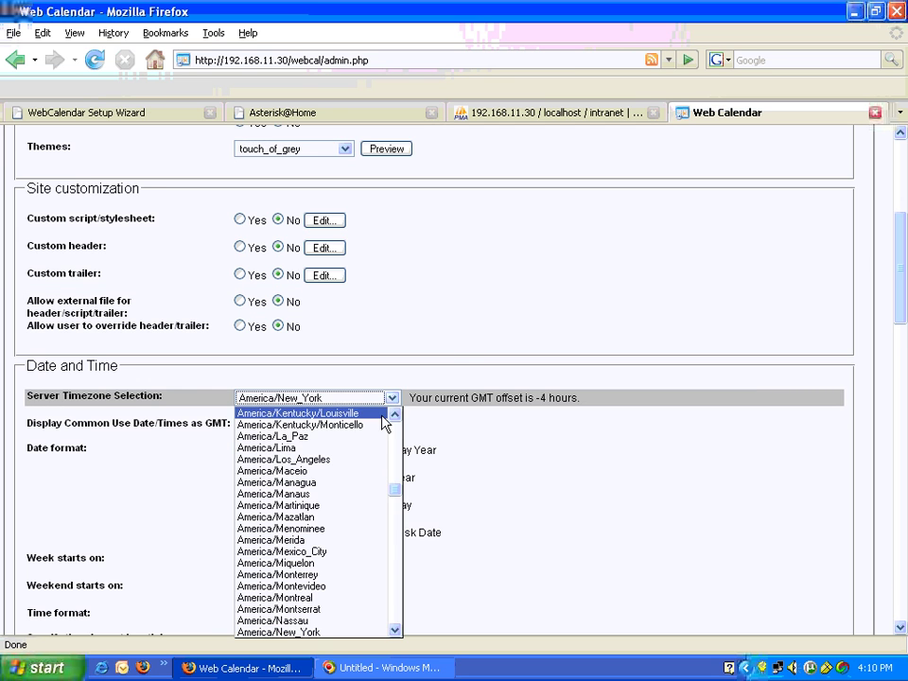
pyautogui.click(362, 460)
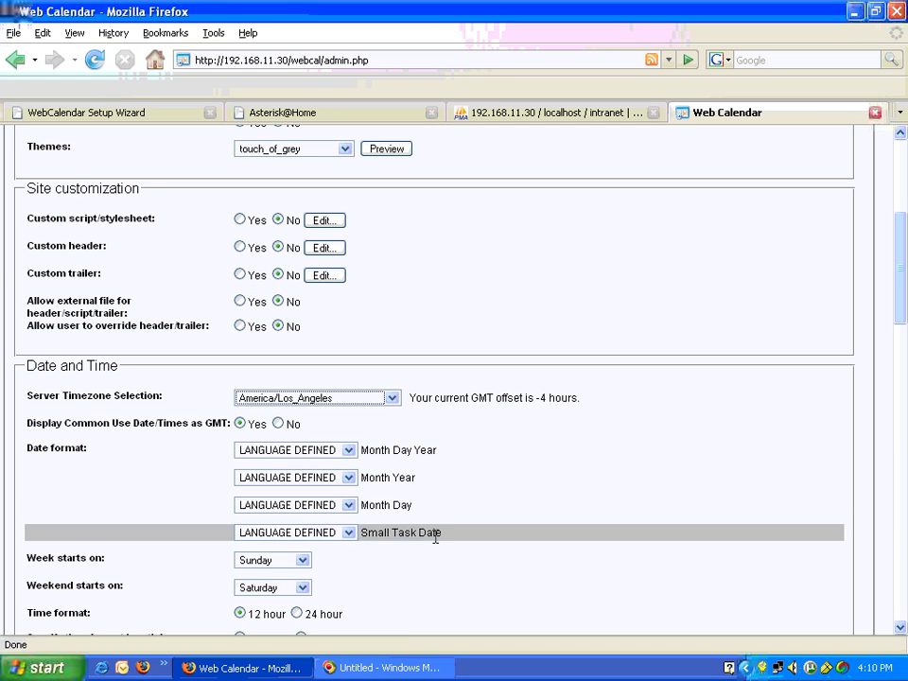
pyautogui.moveTo(901, 324); pyautogui.dragTo(905, 376)
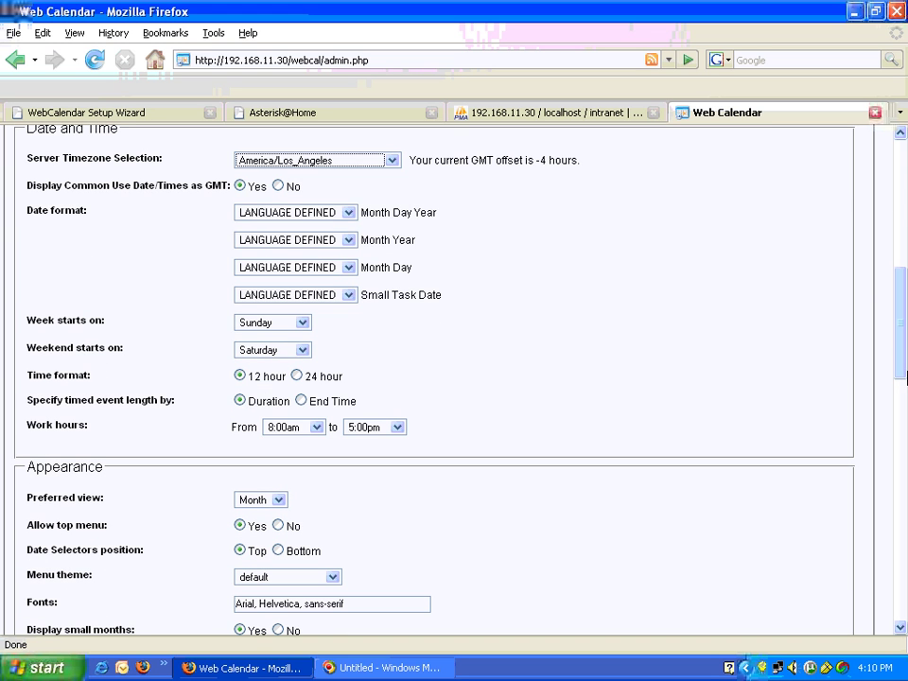
pyautogui.click(351, 214)
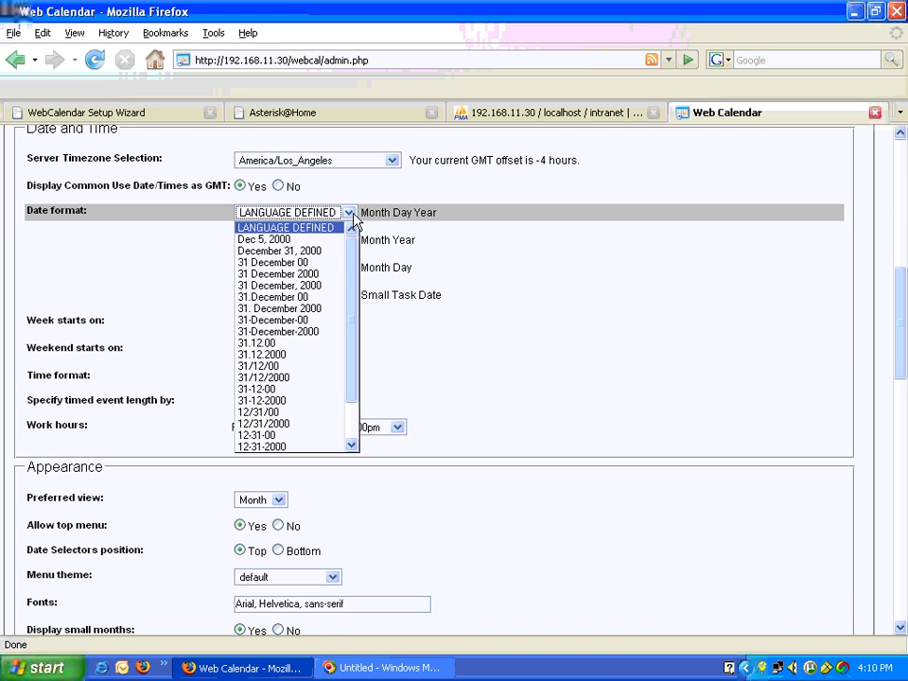
pyautogui.click(352, 216)
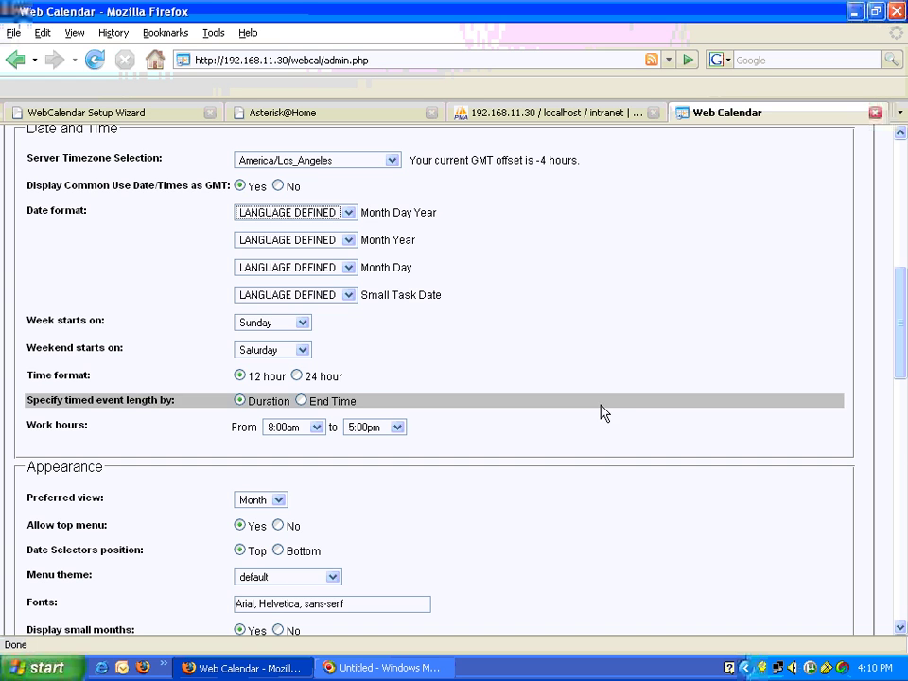
# Start the week on Monday and end work hours at 6:00pm.
pyautogui.click(304, 323)
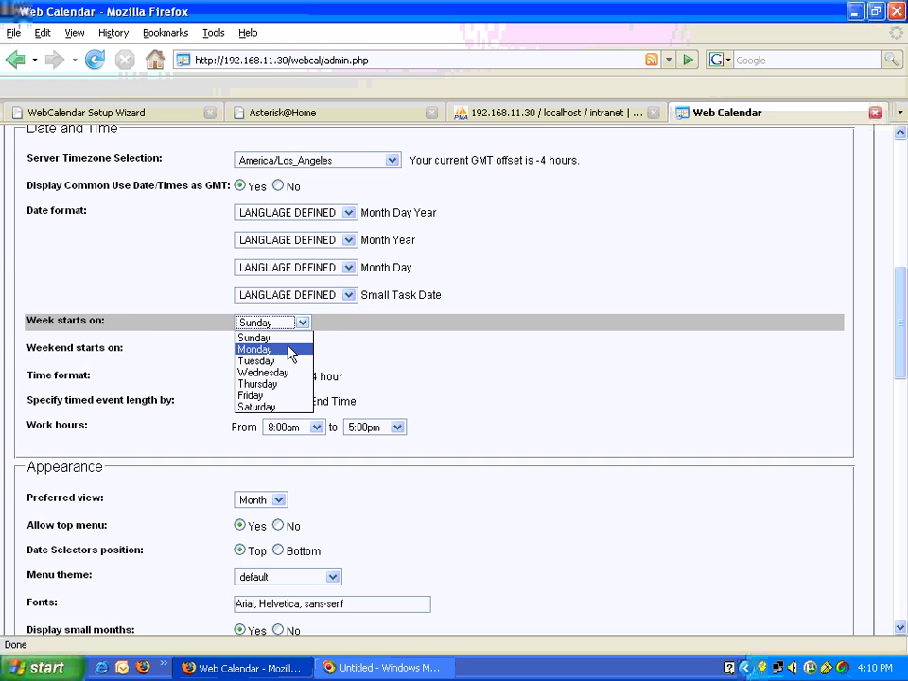
pyautogui.click(289, 350)
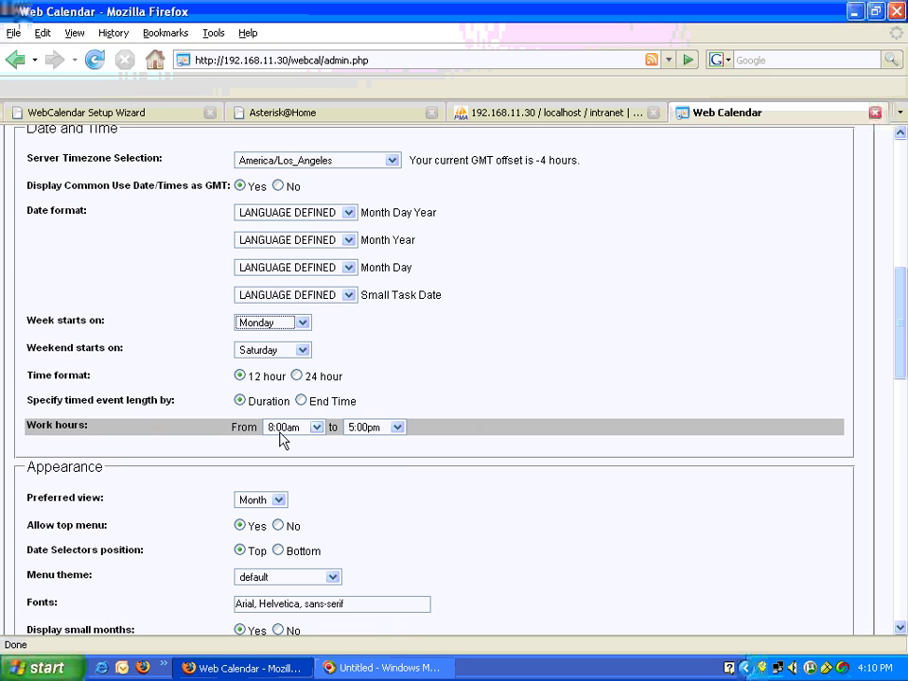
pyautogui.click(399, 429)
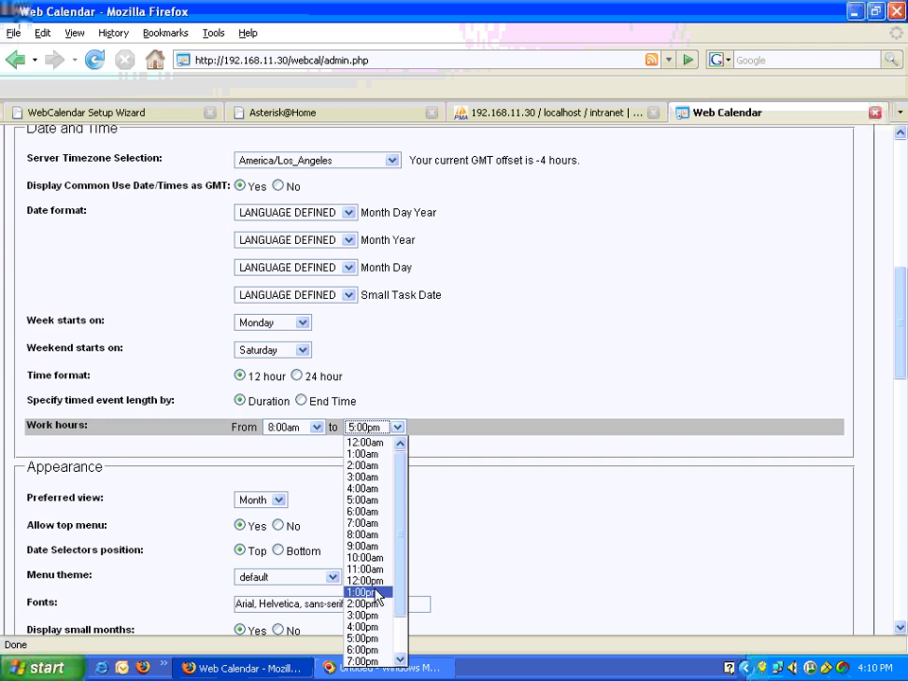
pyautogui.click(384, 651)
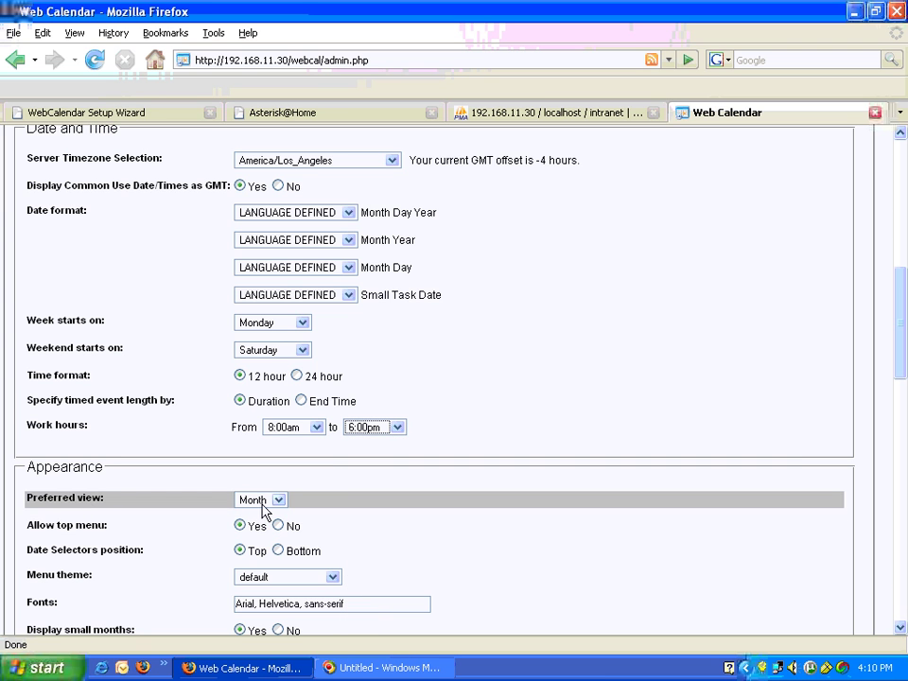
pyautogui.moveTo(900, 351); pyautogui.dragTo(900, 410)
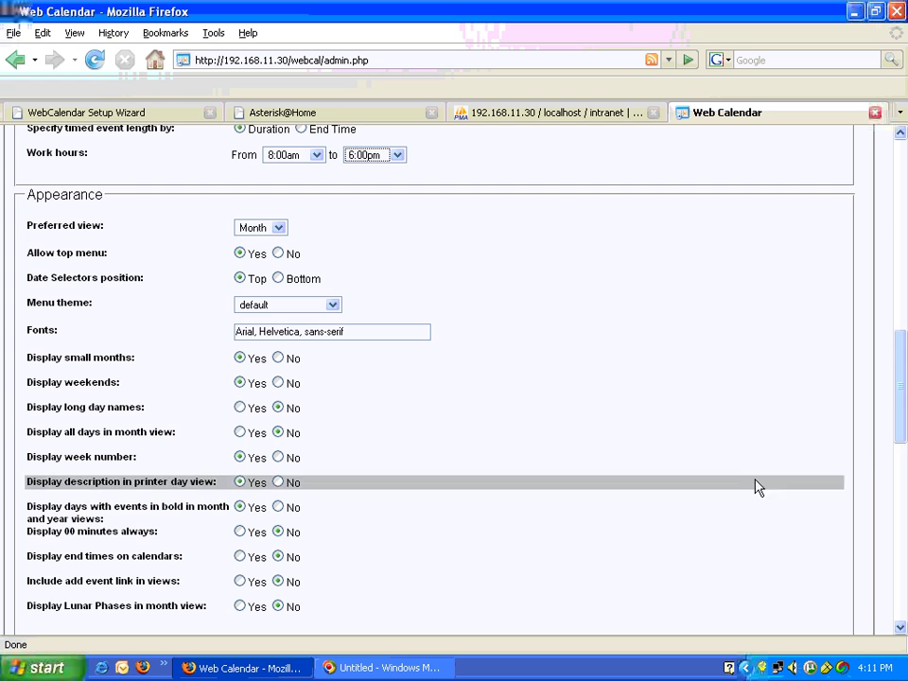
pyautogui.scroll(-3, 905, 430)
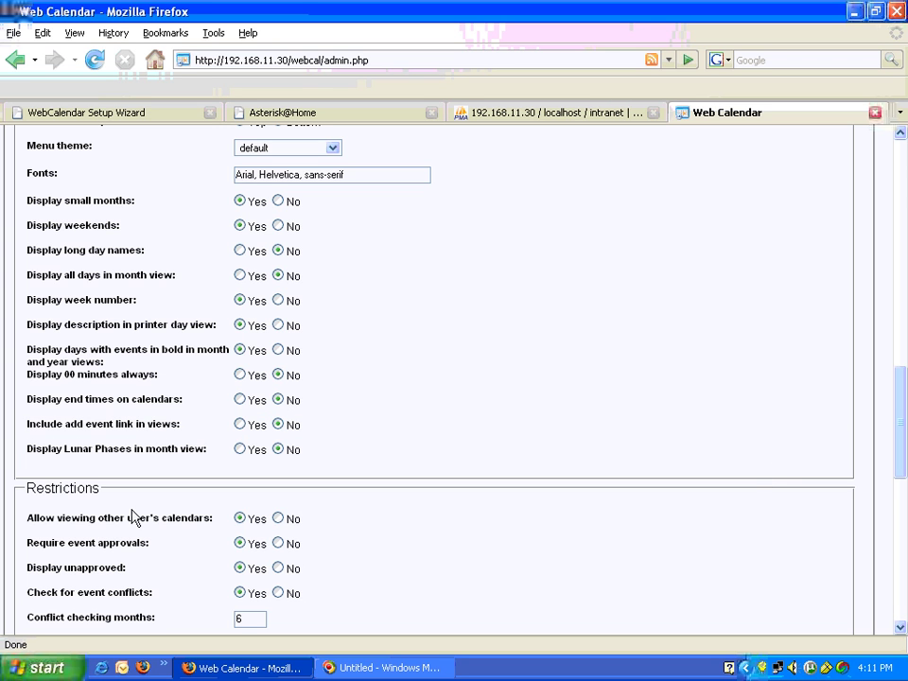
pyautogui.moveTo(115, 521)
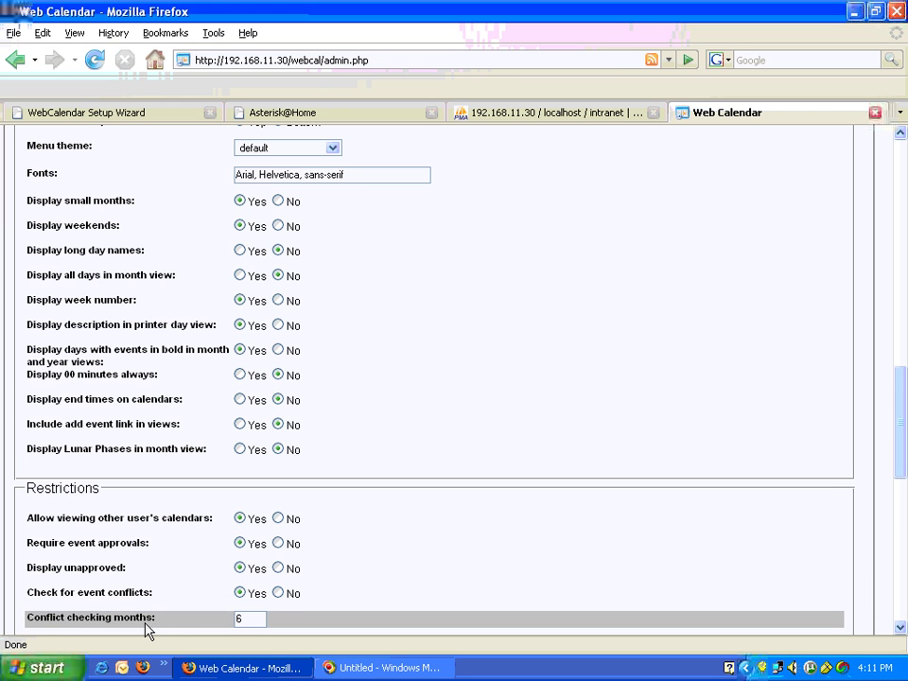
pyautogui.moveTo(900, 378); pyautogui.dragTo(868, 460)
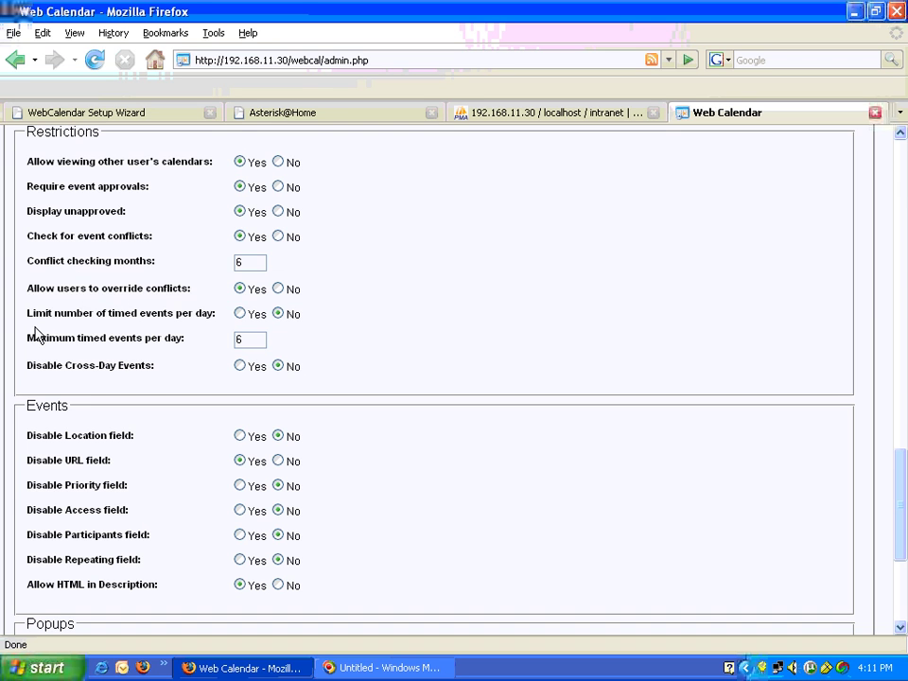
# Turn on popup participants and remember last login, sort users 'Firstname, Lastname', then save.
pyautogui.moveTo(139, 323)
pyautogui.moveTo(903, 477); pyautogui.dragTo(892, 511)
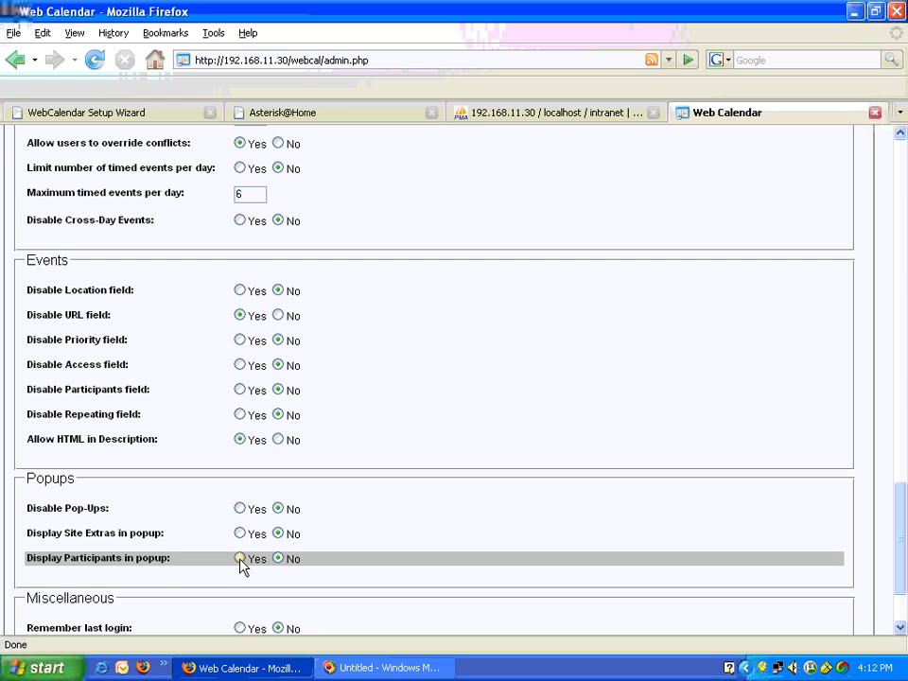
pyautogui.click(239, 558)
pyautogui.scroll(-3, 904, 577)
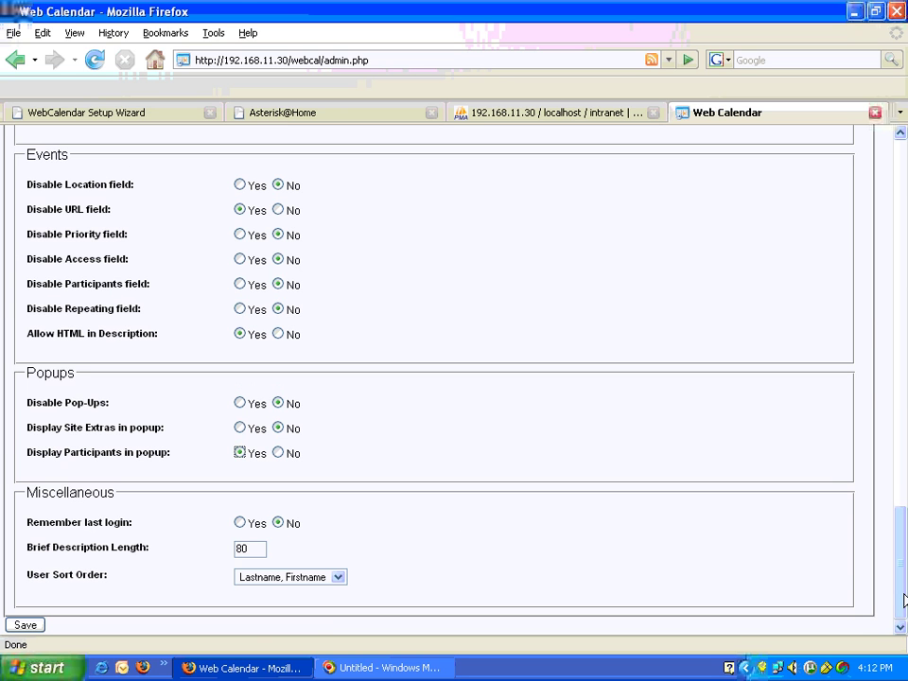
pyautogui.click(240, 523)
pyautogui.click(339, 579)
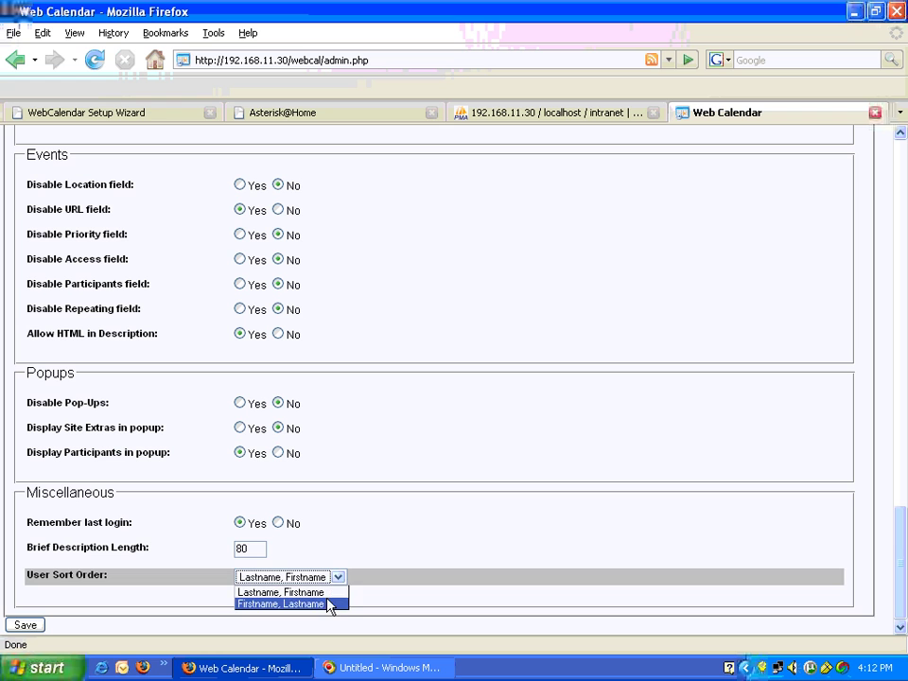
pyautogui.click(327, 605)
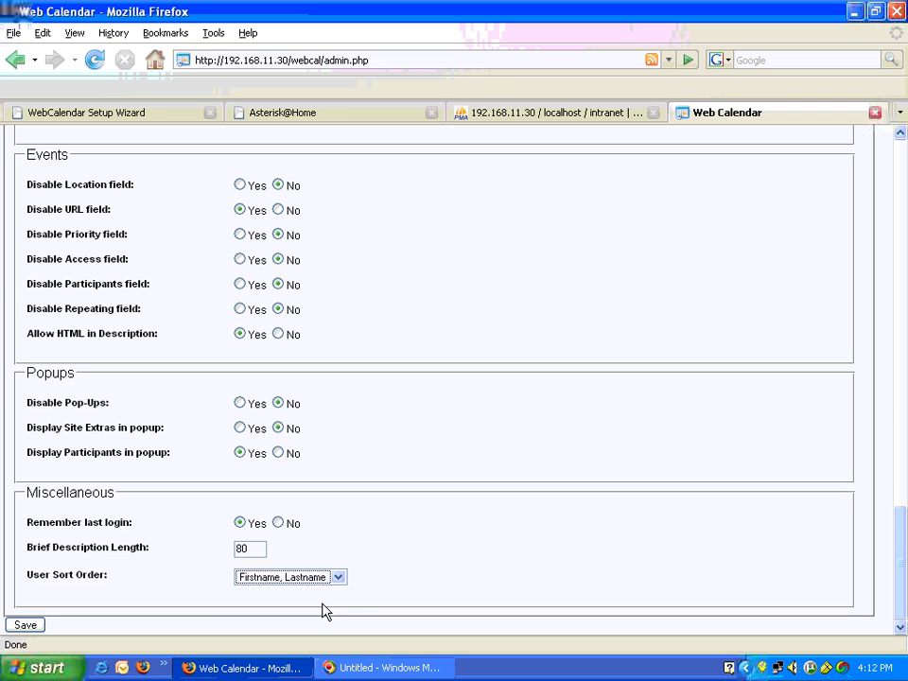
pyautogui.click(26, 629)
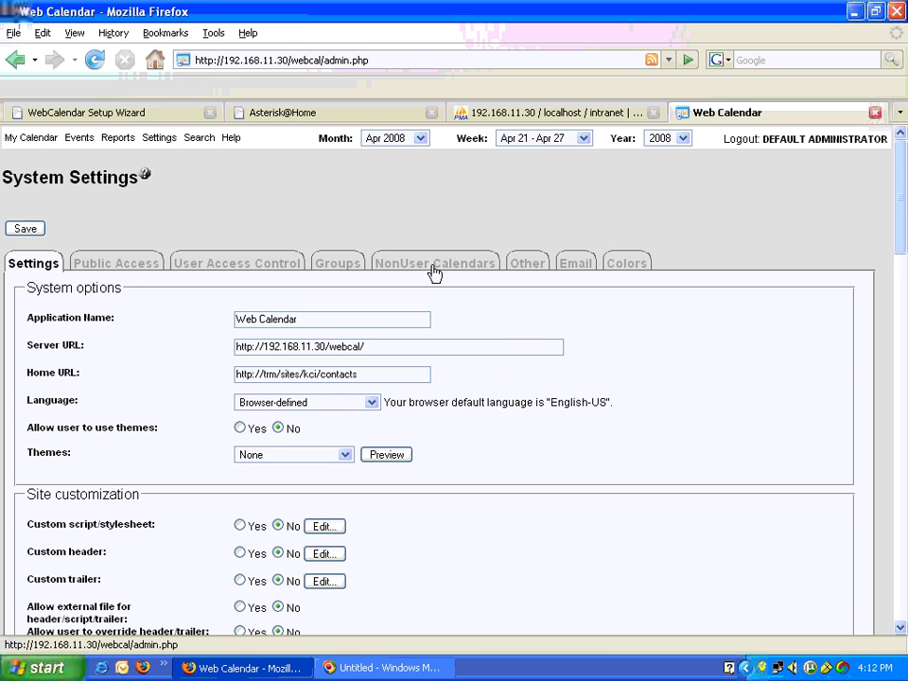
# Enable email and replace the placeholder with the default sender's e-mail address.
pyautogui.click(587, 268)
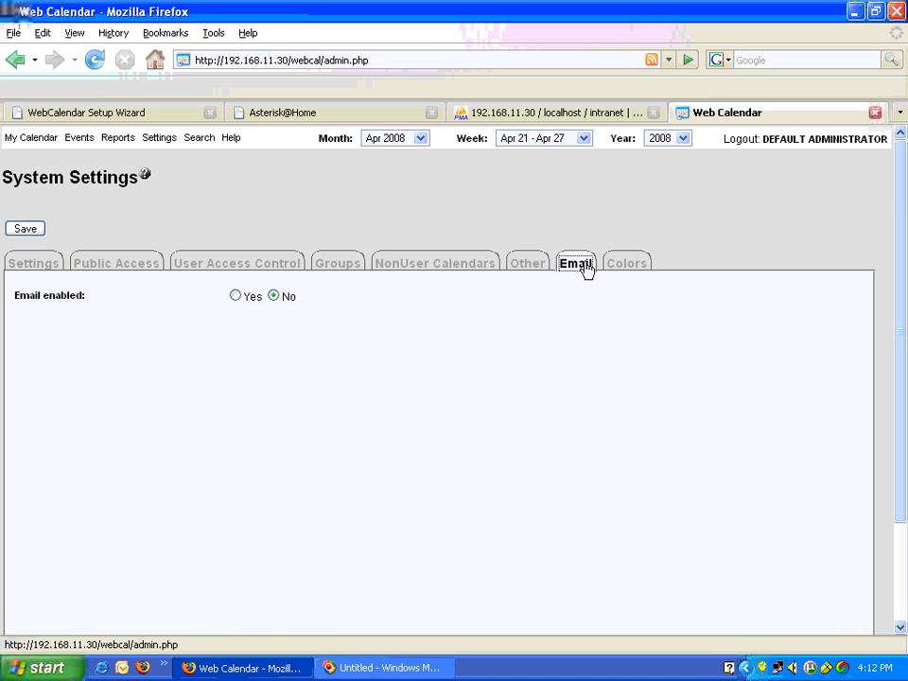
pyautogui.click(236, 296)
pyautogui.click(328, 322)
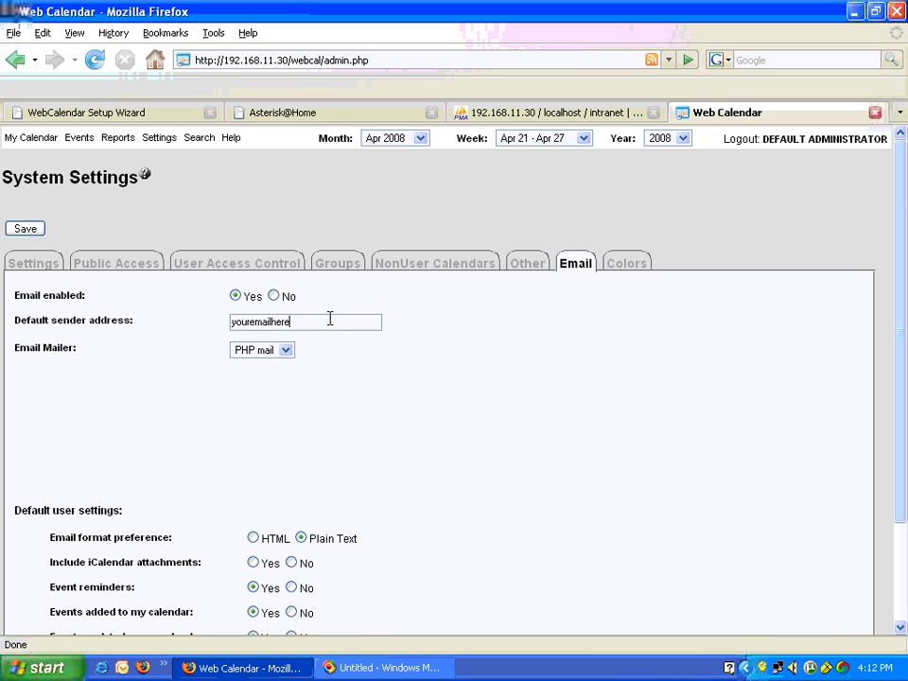
pyautogui.doubleClick(329, 322)
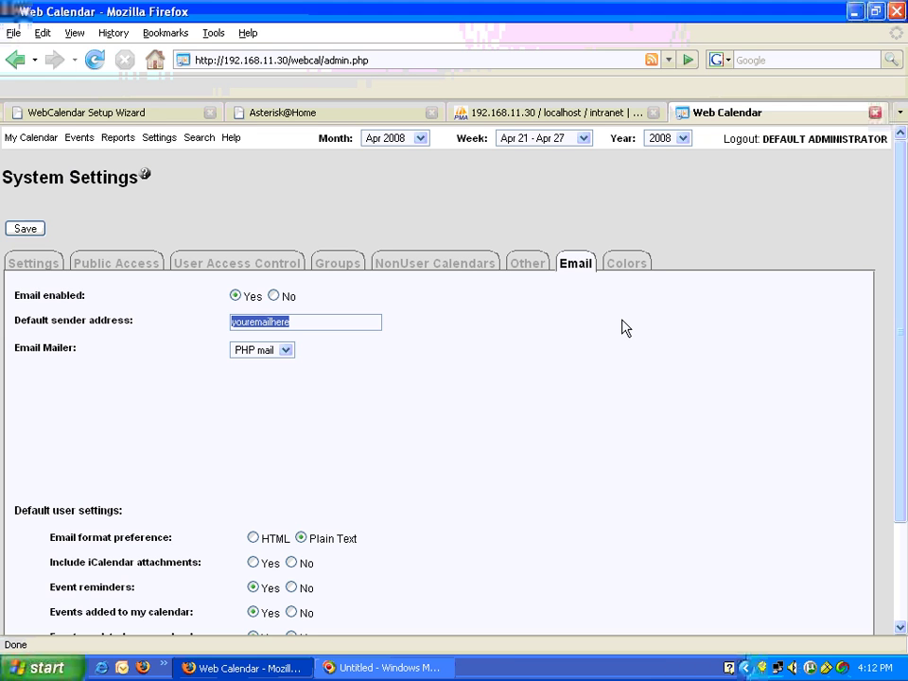
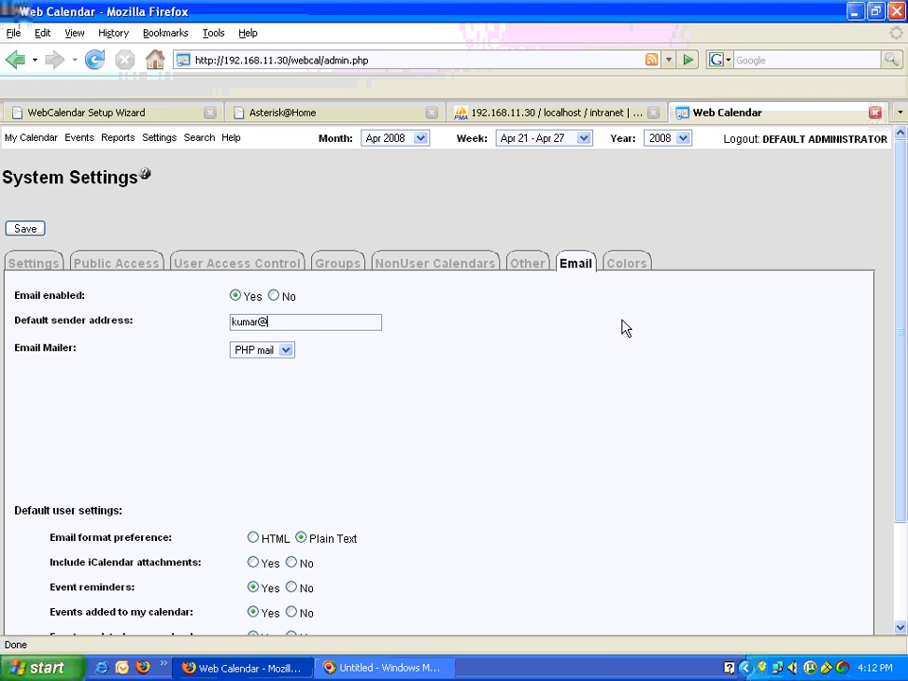
pyautogui.press('Tab')
# Choose SMTP as the mailer with host 192.168.1.17 on port 25, and save.
pyautogui.click(283, 351)
pyautogui.click(249, 366)
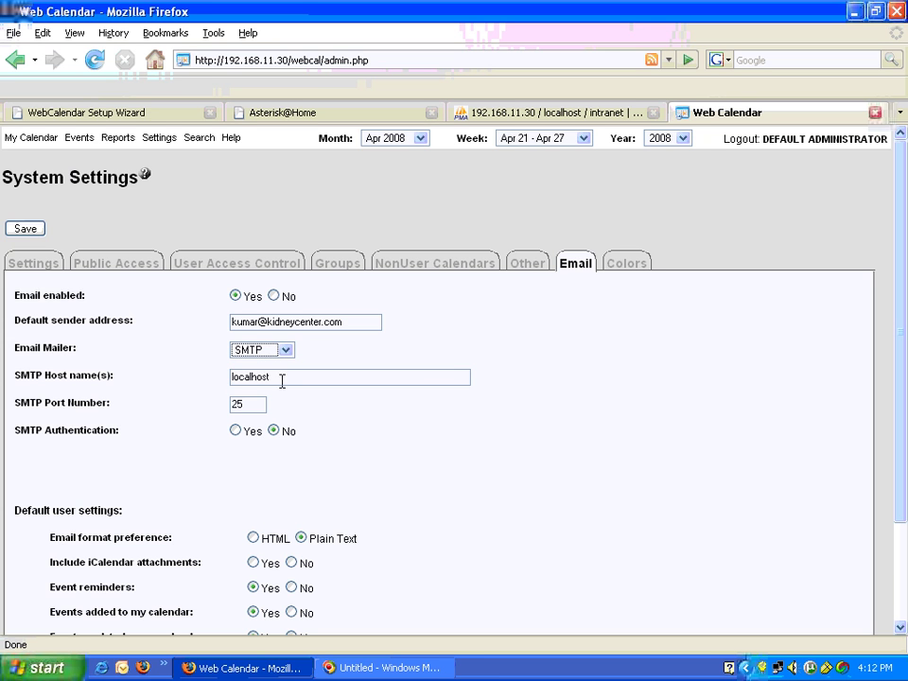
pyautogui.moveTo(282, 380); pyautogui.dragTo(197, 381)
pyautogui.write('192.168.')
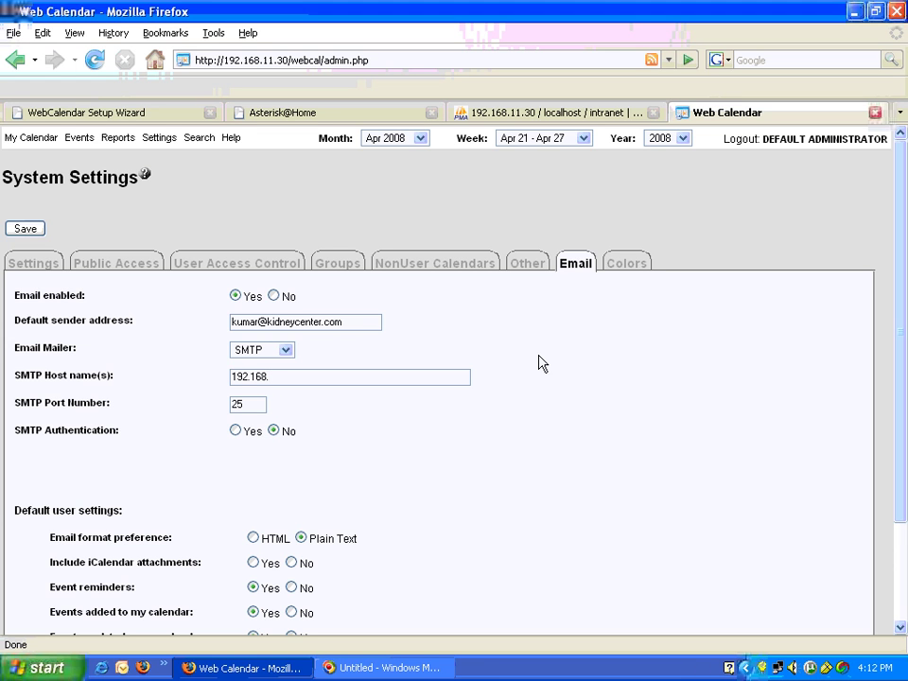
pyautogui.write('1.17')
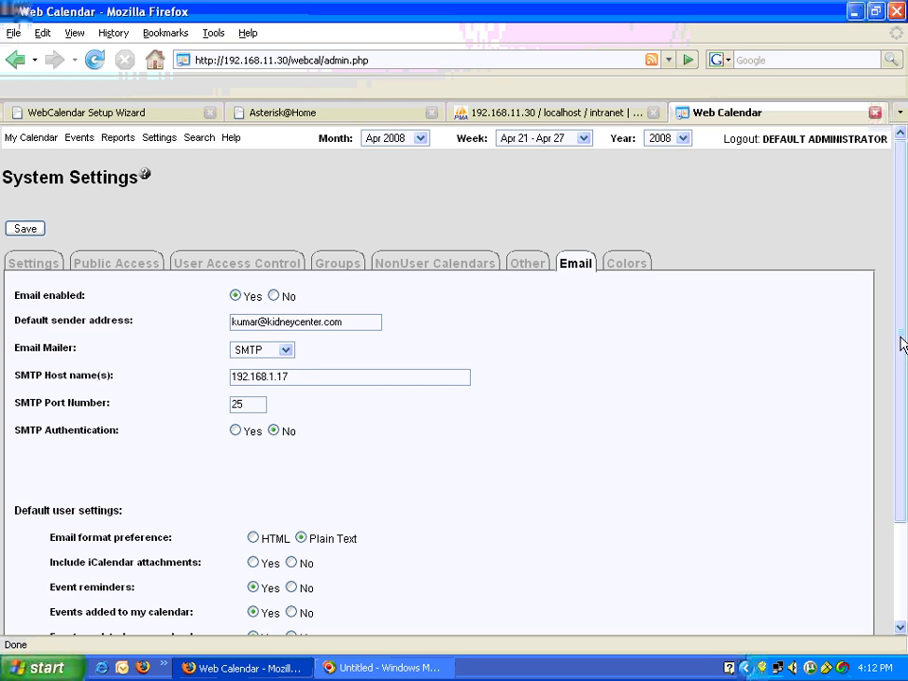
pyautogui.moveTo(906, 344); pyautogui.dragTo(871, 516)
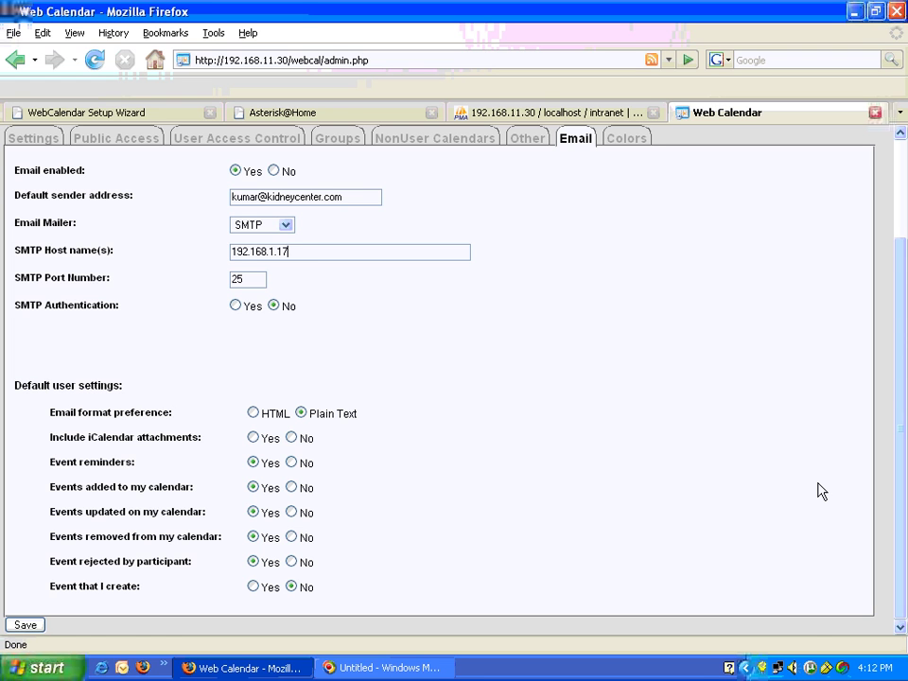
pyautogui.click(29, 626)
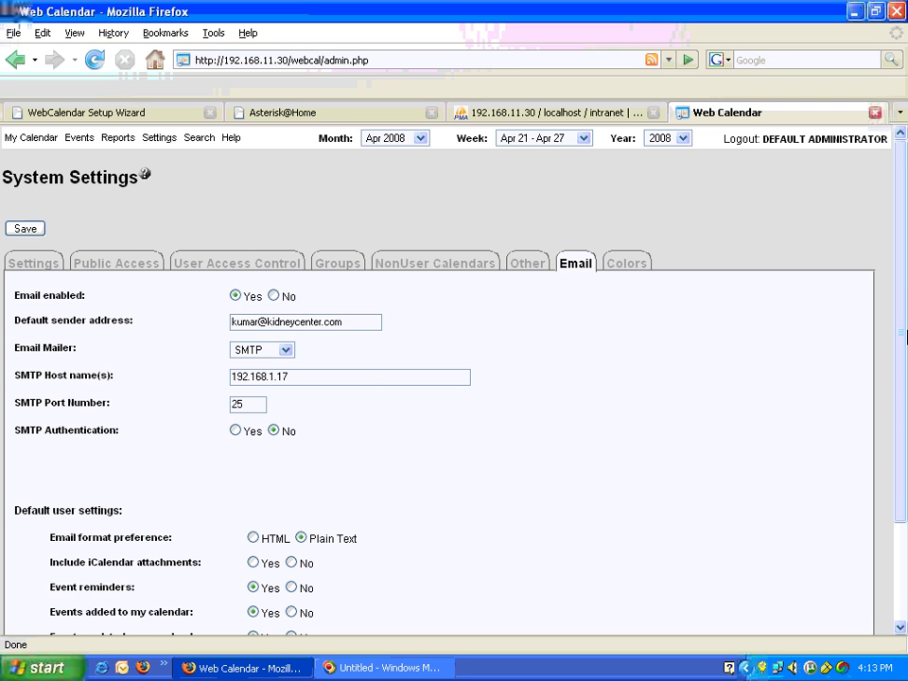
# Set the Preferences timezone to America/Los_Angeles and save the preferences.
pyautogui.click(159, 138)
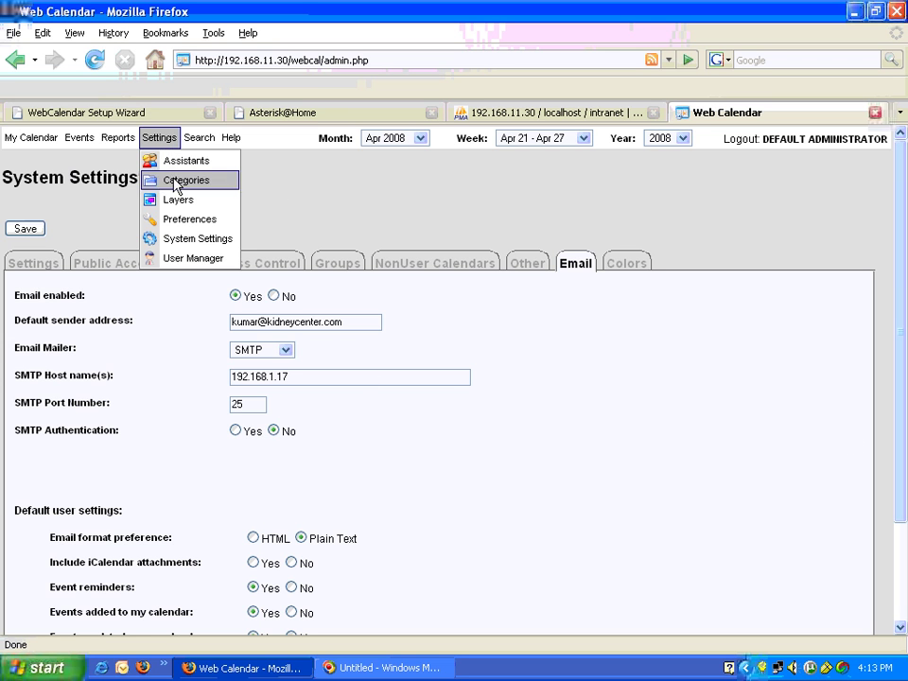
pyautogui.click(184, 222)
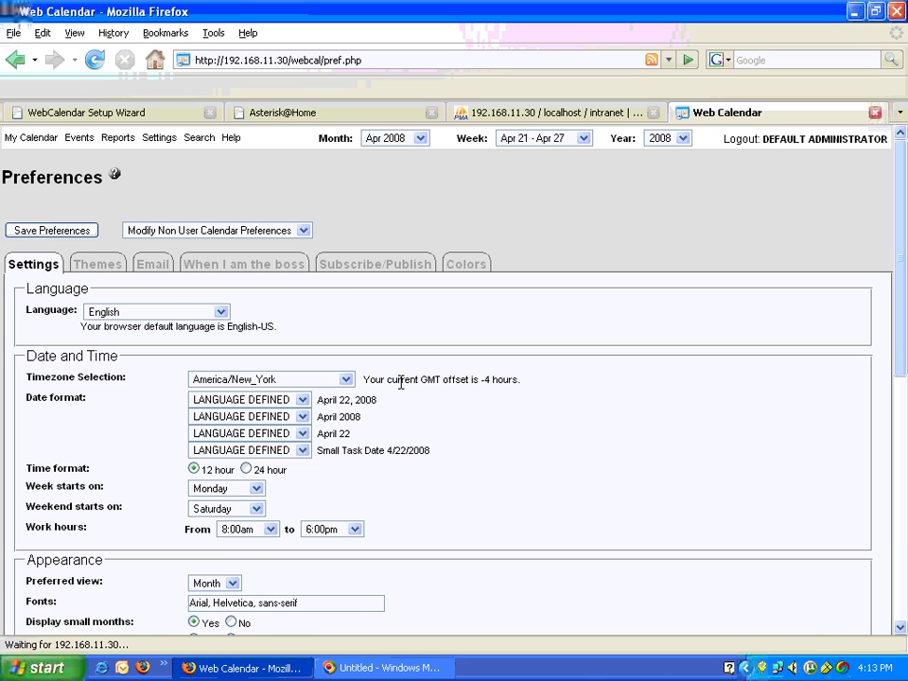
pyautogui.click(345, 379)
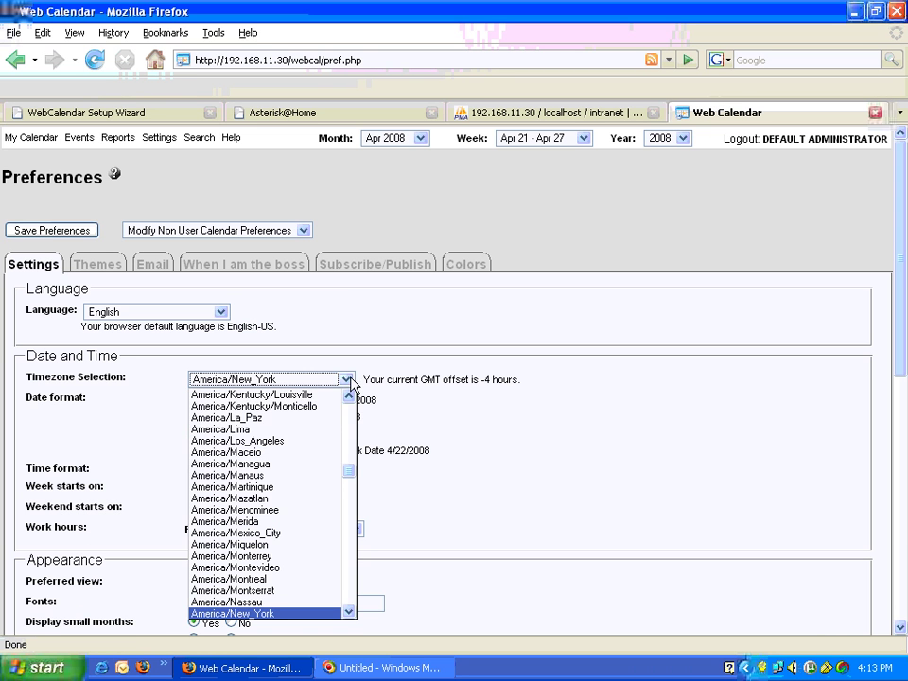
pyautogui.click(284, 441)
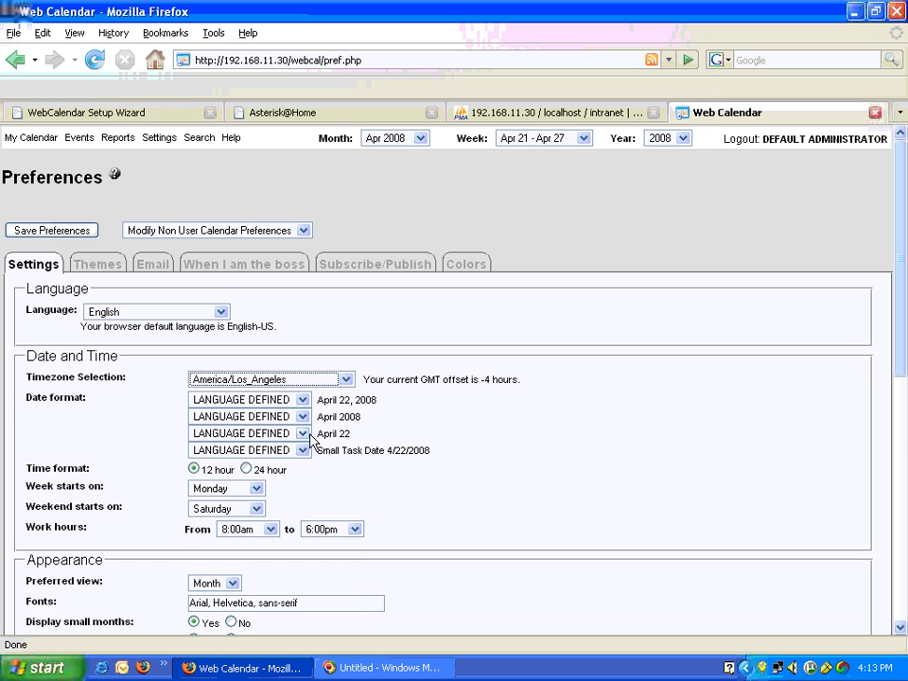
pyautogui.moveTo(904, 369); pyautogui.dragTo(895, 640)
pyautogui.click(33, 610)
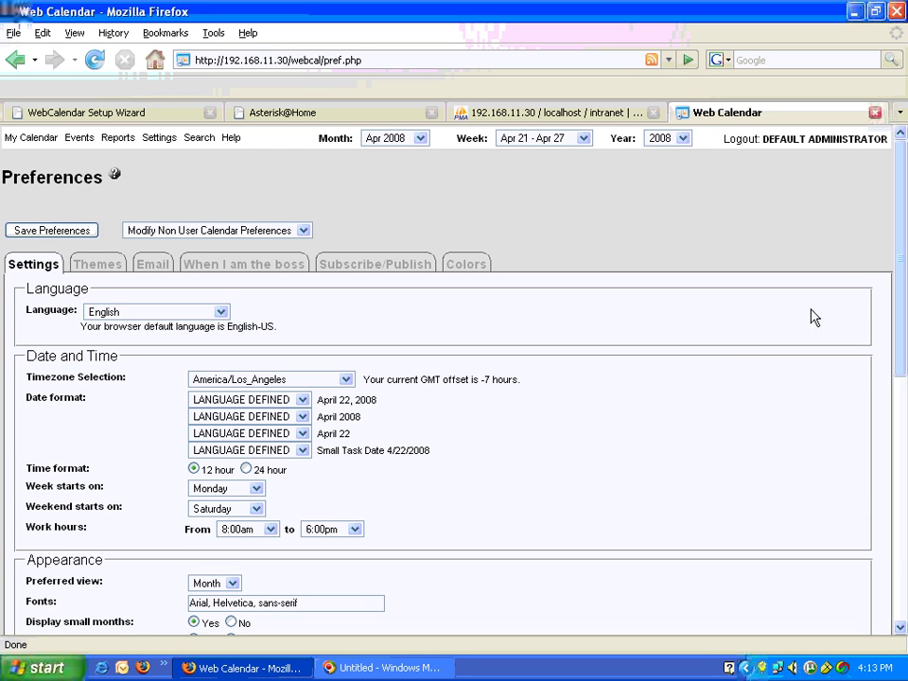
# Return to the calendar home view, then open Settings > User Manager.
pyautogui.moveTo(32, 137)
pyautogui.click(36, 158)
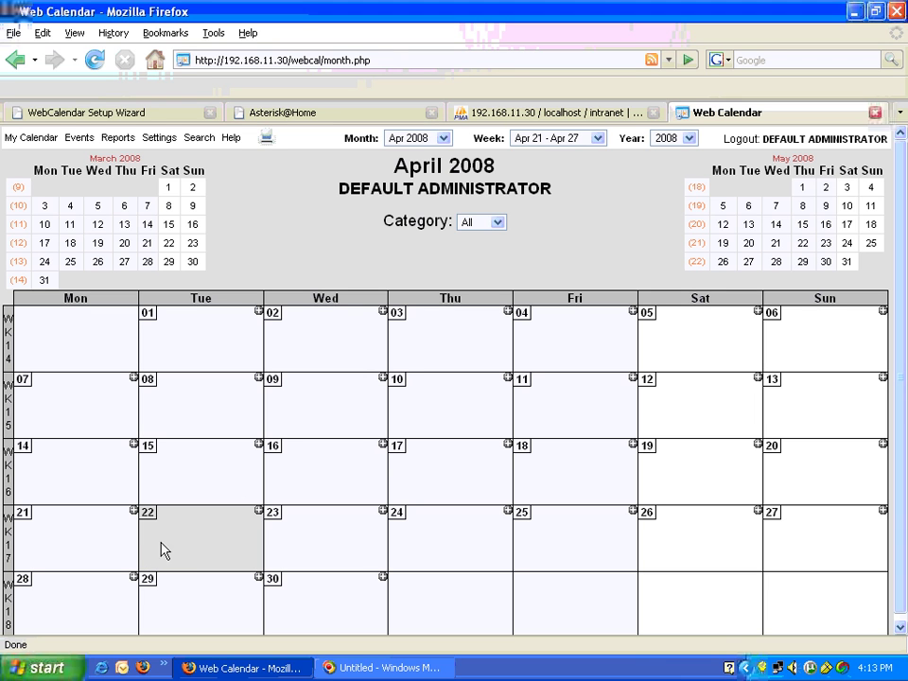
pyautogui.moveTo(350, 189); pyautogui.dragTo(553, 189)
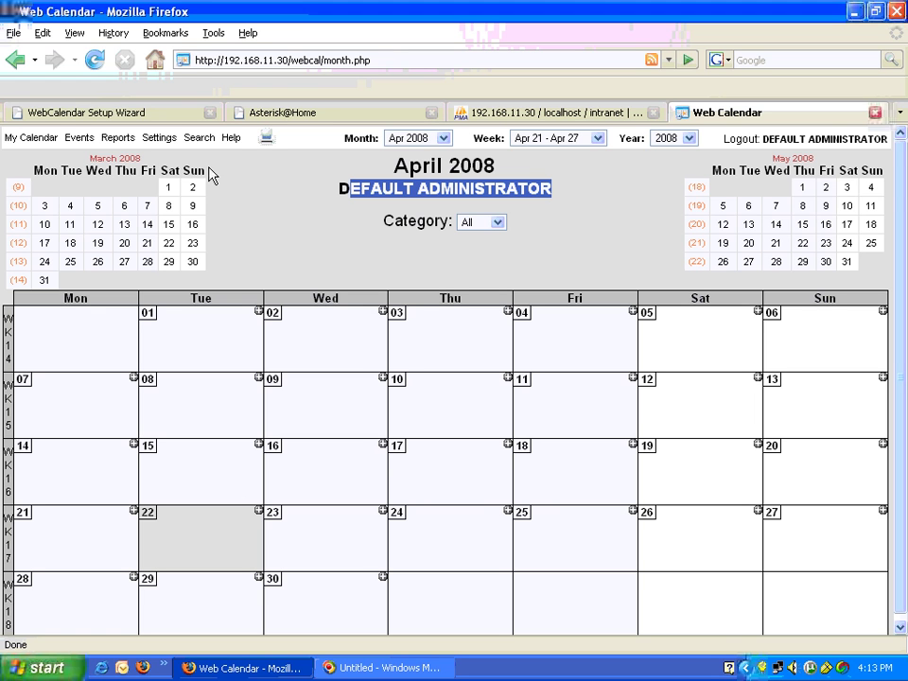
pyautogui.moveTo(161, 142)
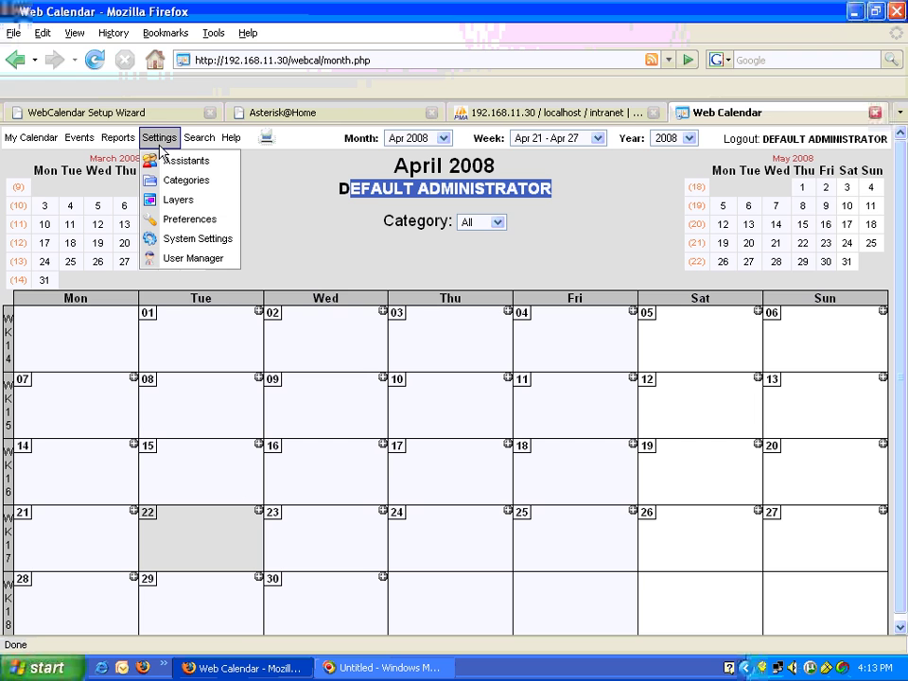
pyautogui.click(163, 257)
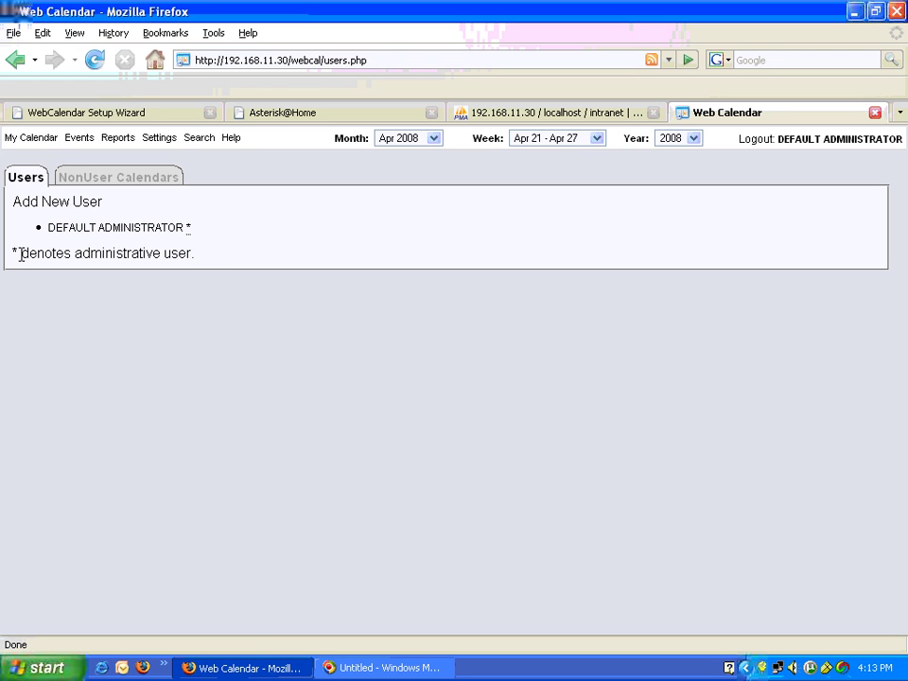
# Start a new user and enter the username, first name and last name.
pyautogui.moveTo(21, 253); pyautogui.dragTo(195, 254)
pyautogui.click(192, 254)
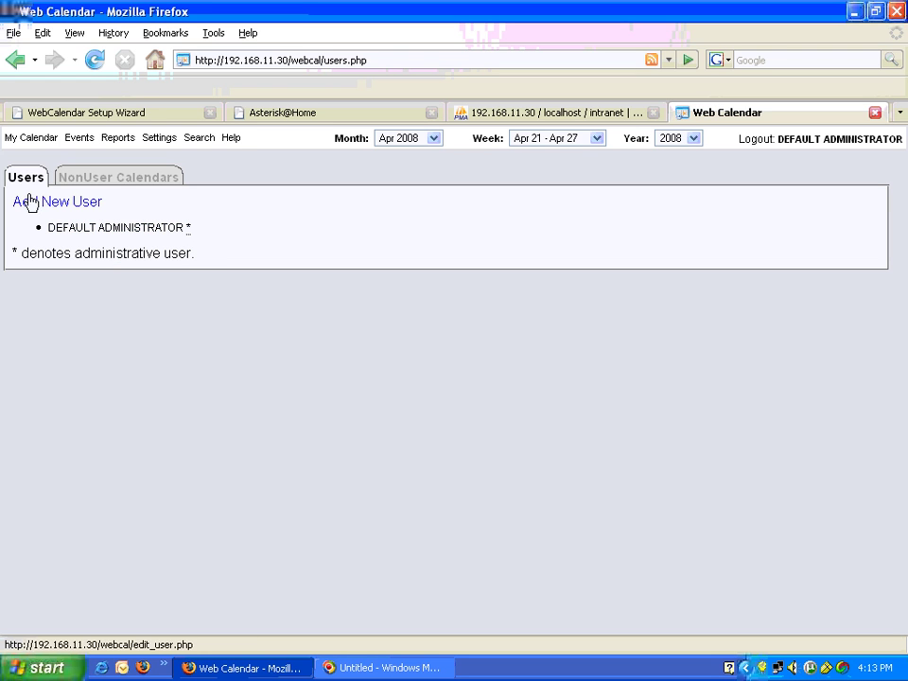
pyautogui.click(42, 204)
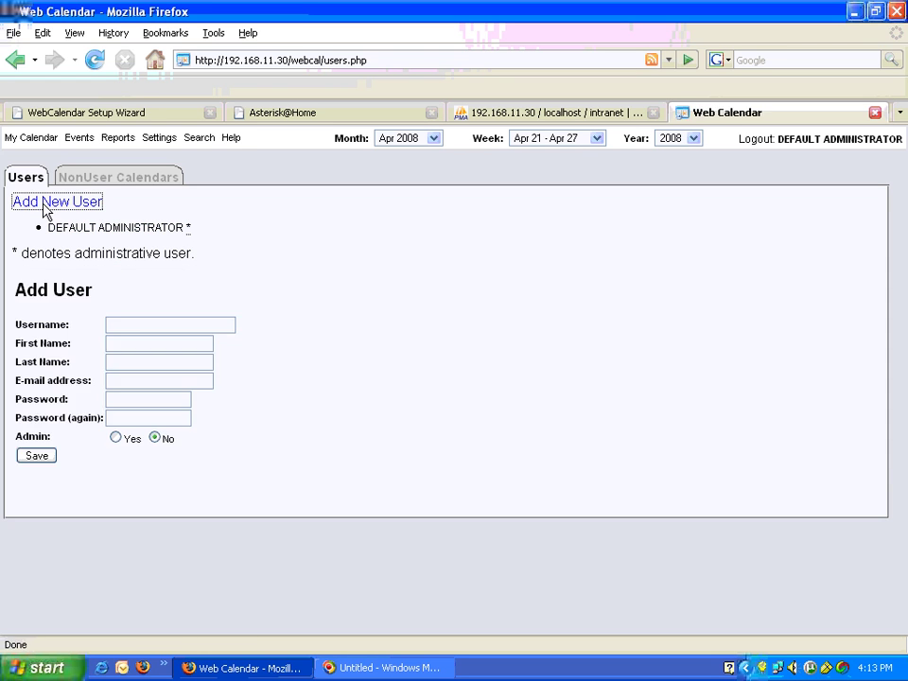
pyautogui.click(137, 331)
pyautogui.write('kumar')
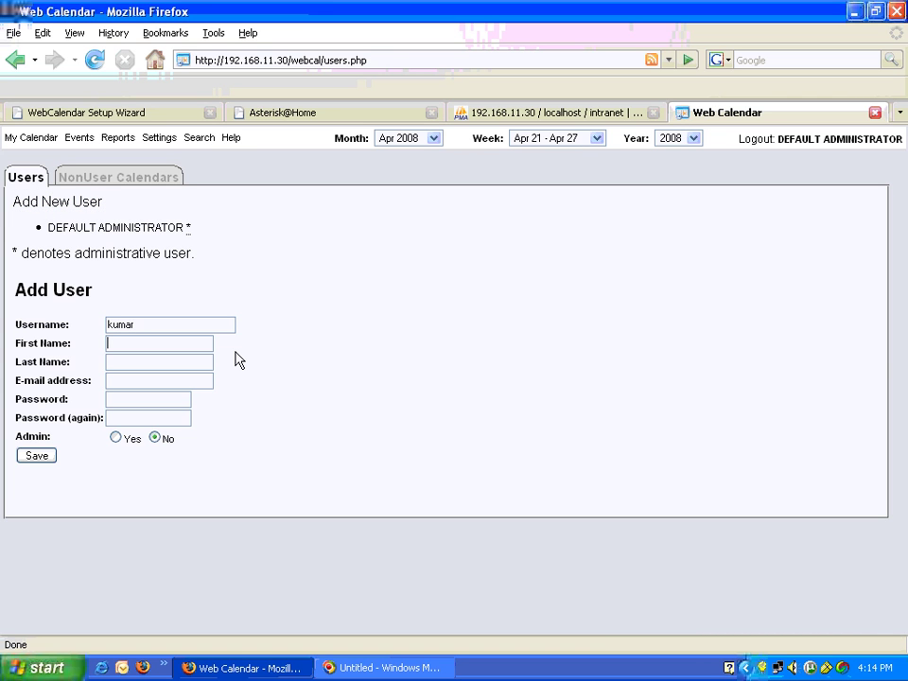
pyautogui.write('Kuma')
pyautogui.press('BackSpace')
pyautogui.press('BackSpace')
pyautogui.press('BackSpace')
pyautogui.press('Tab')
pyautogui.press('Tab')
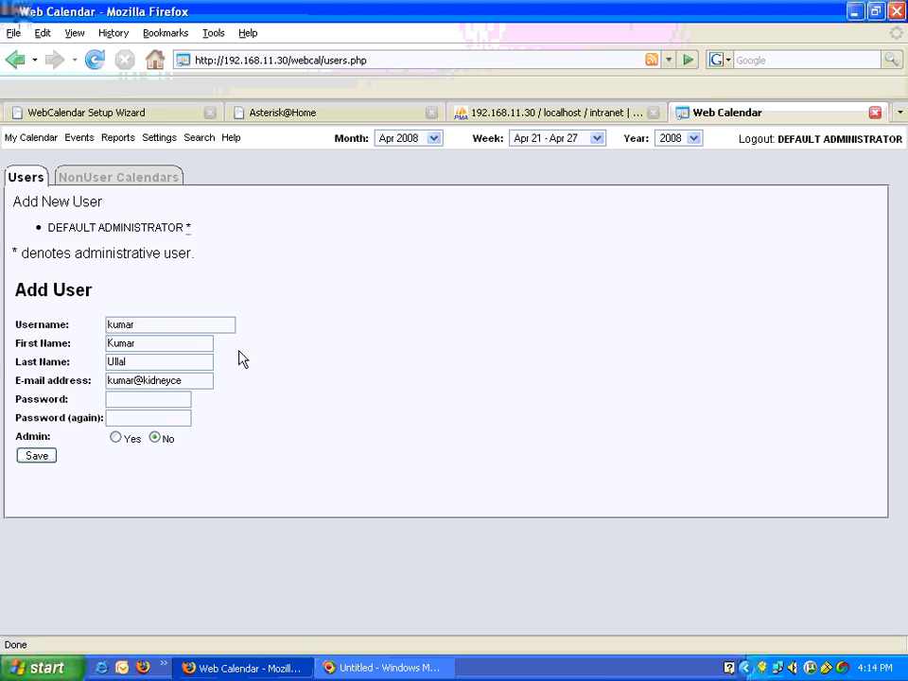
# Add the user's e-mail and password, set Admin to Yes, and save the account.
pyautogui.press('Tab')
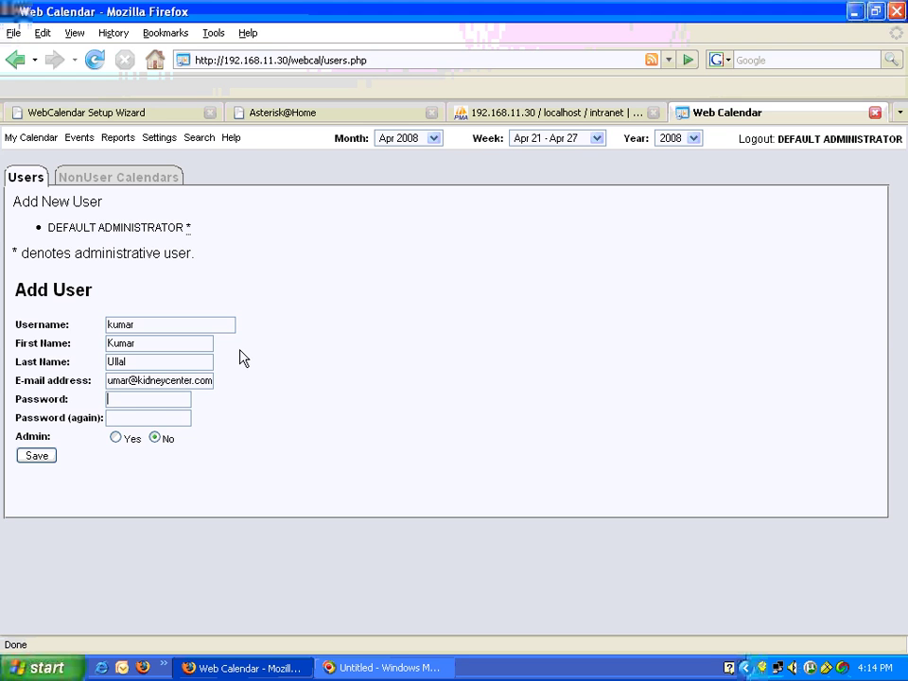
pyautogui.press('Tab')
pyautogui.click(116, 437)
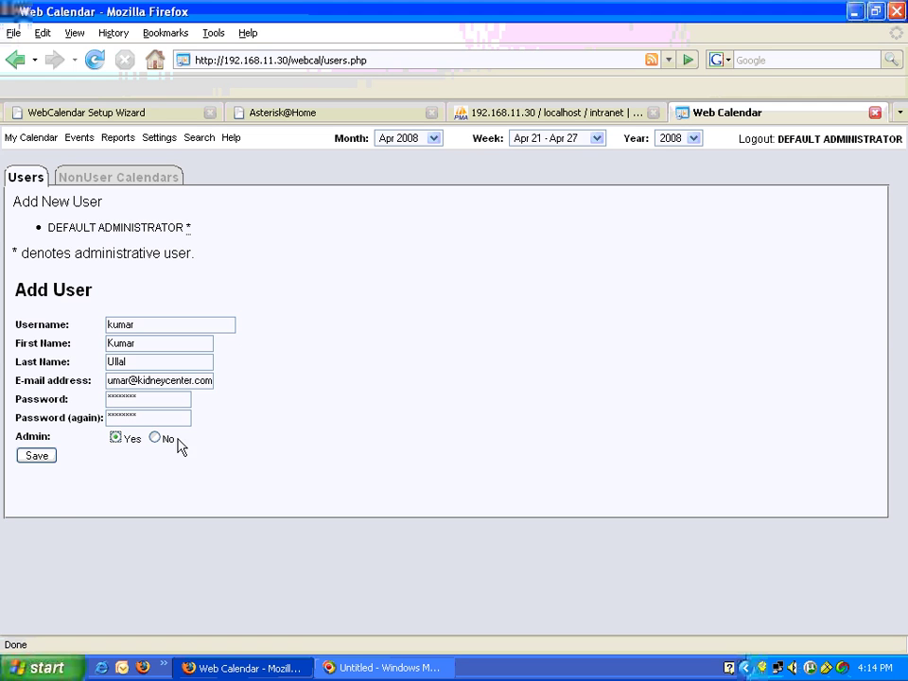
pyautogui.click(38, 456)
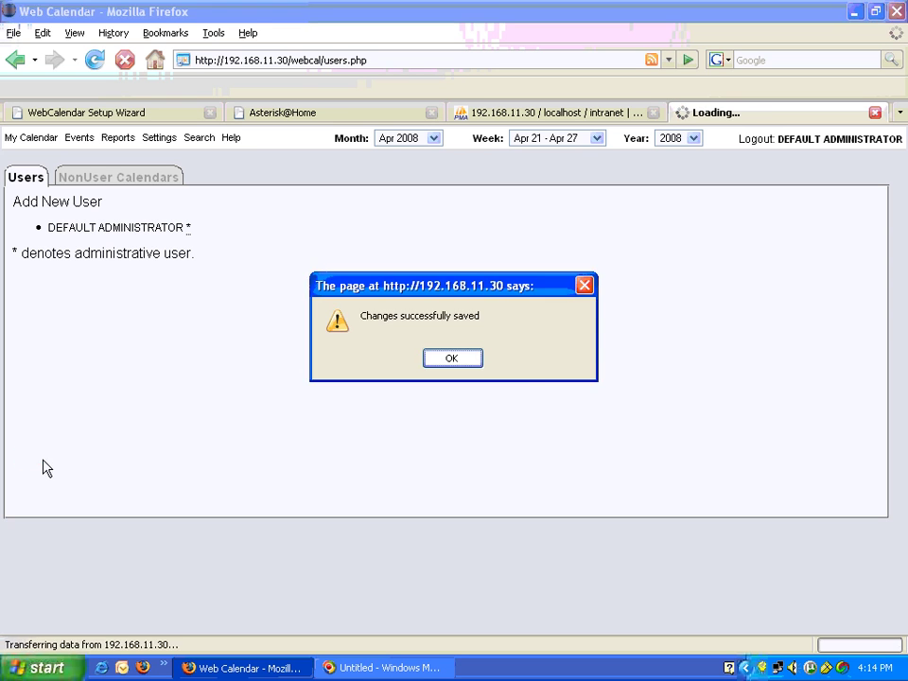
pyautogui.click(476, 365)
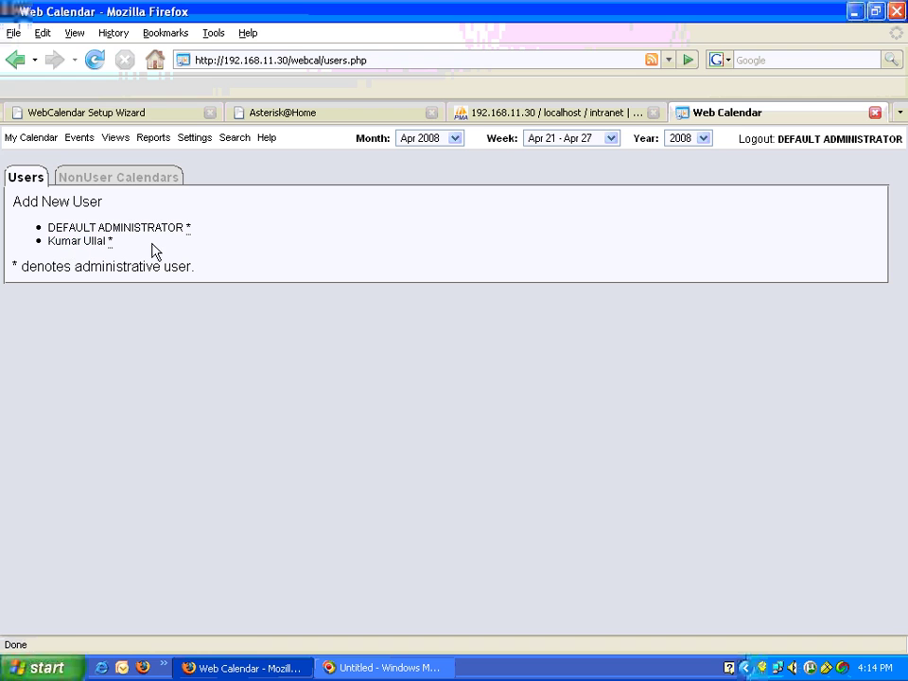
# Start another new user and enter the username and full name.
pyautogui.click(42, 207)
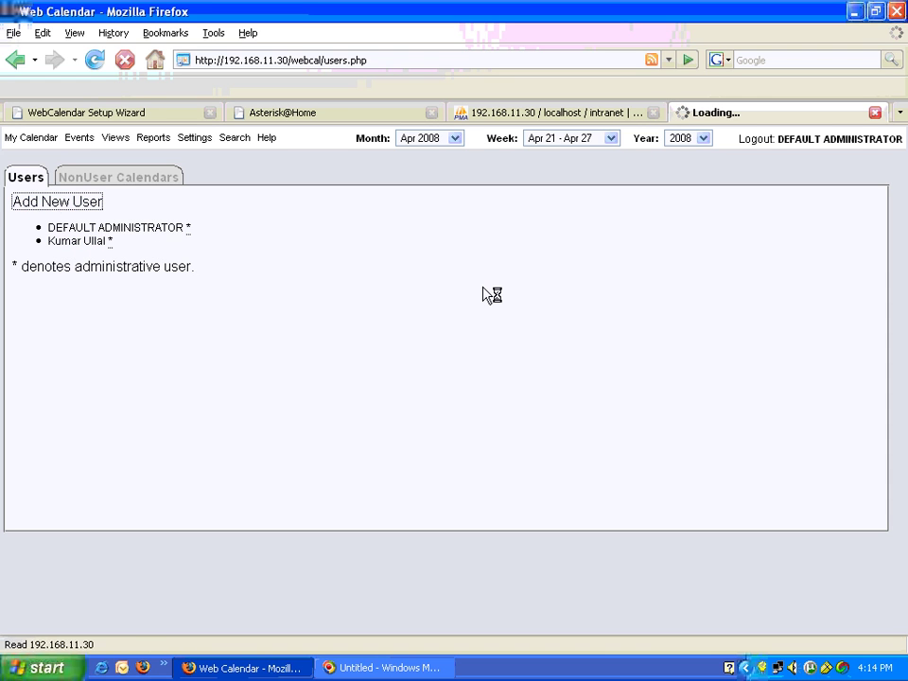
pyautogui.click(167, 338)
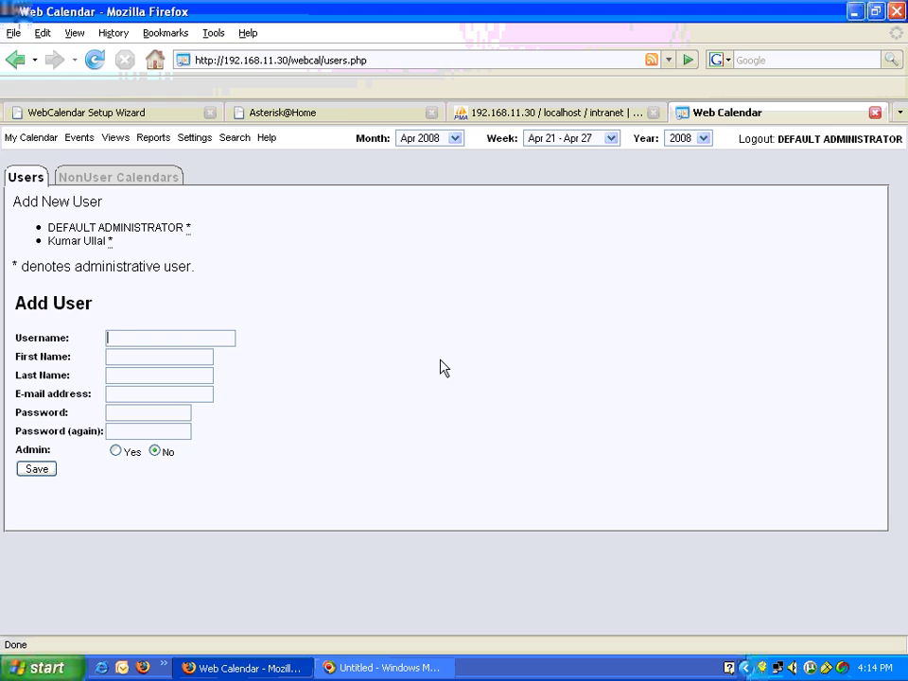
pyautogui.write('wong')
pyautogui.press('Tab')
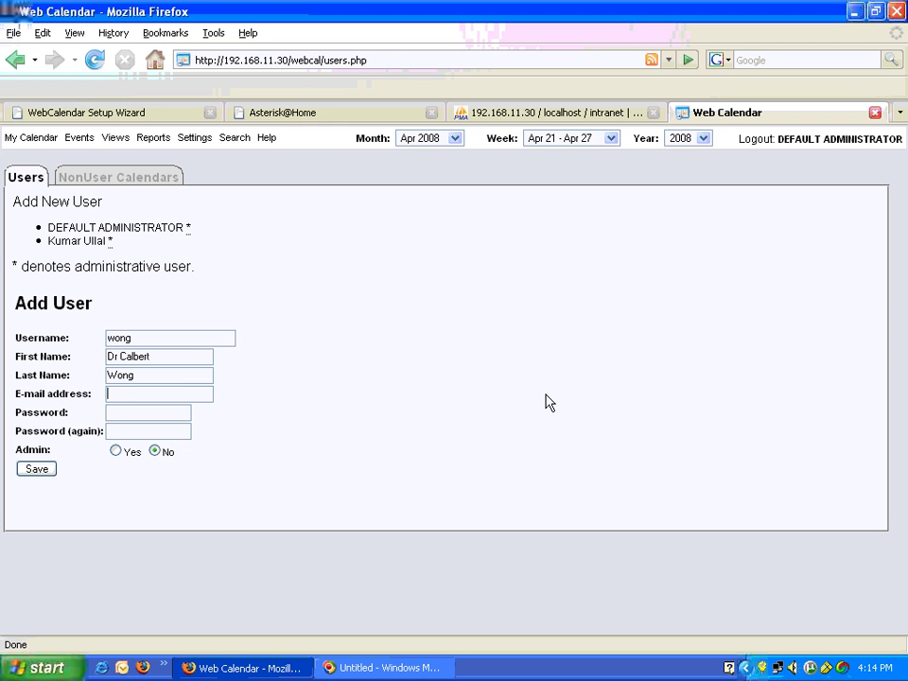
# Add the e-mail and password, save without admin rights, and return to calendar home.
pyautogui.press('Tab')
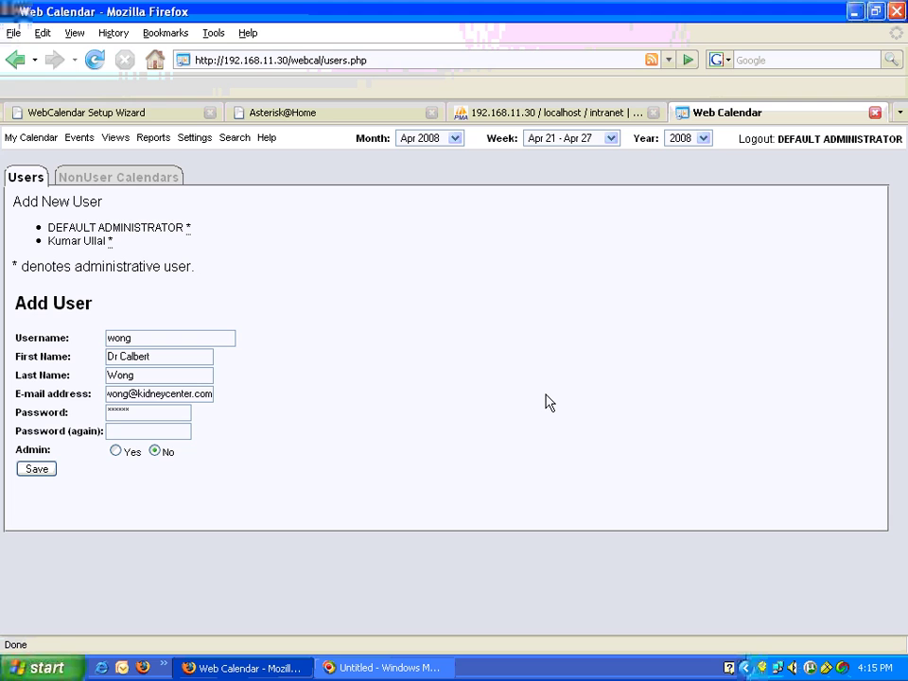
pyautogui.hotkey('shift', 'Tab')
pyautogui.write('w')
pyautogui.click(41, 470)
pyautogui.click(463, 368)
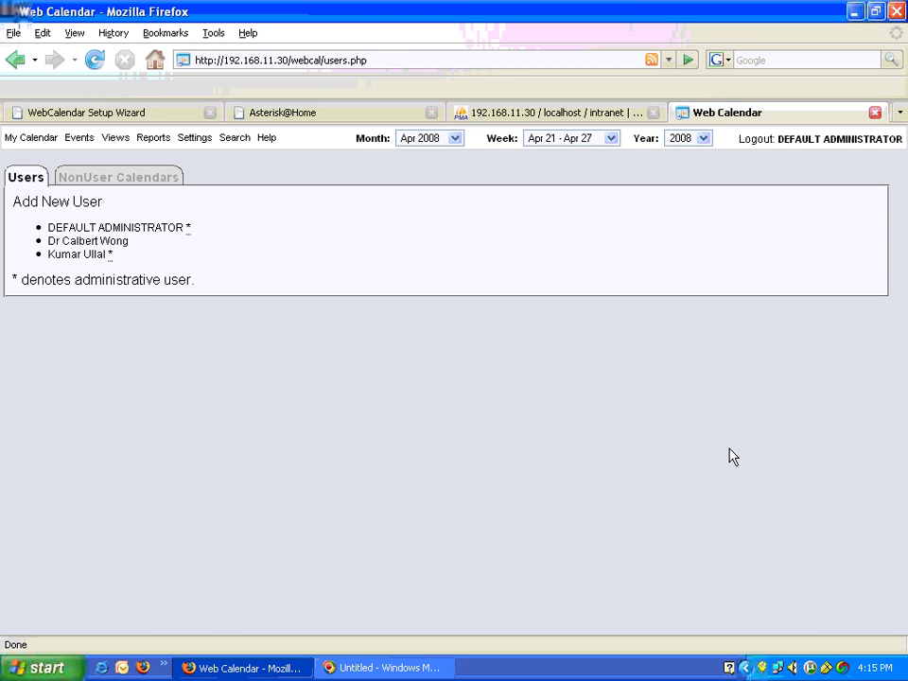
pyautogui.moveTo(48, 132)
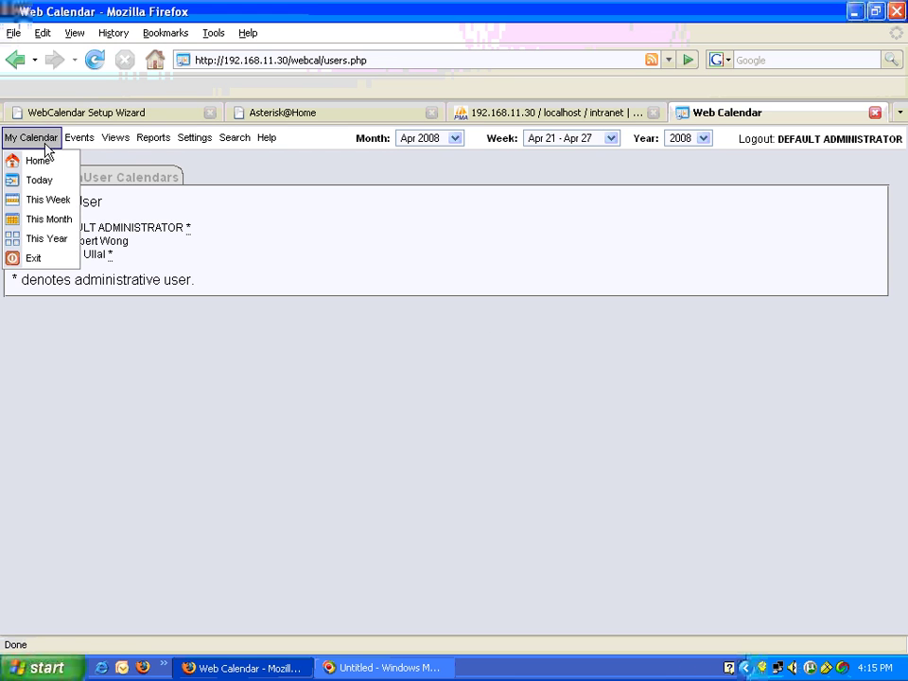
pyautogui.click(40, 157)
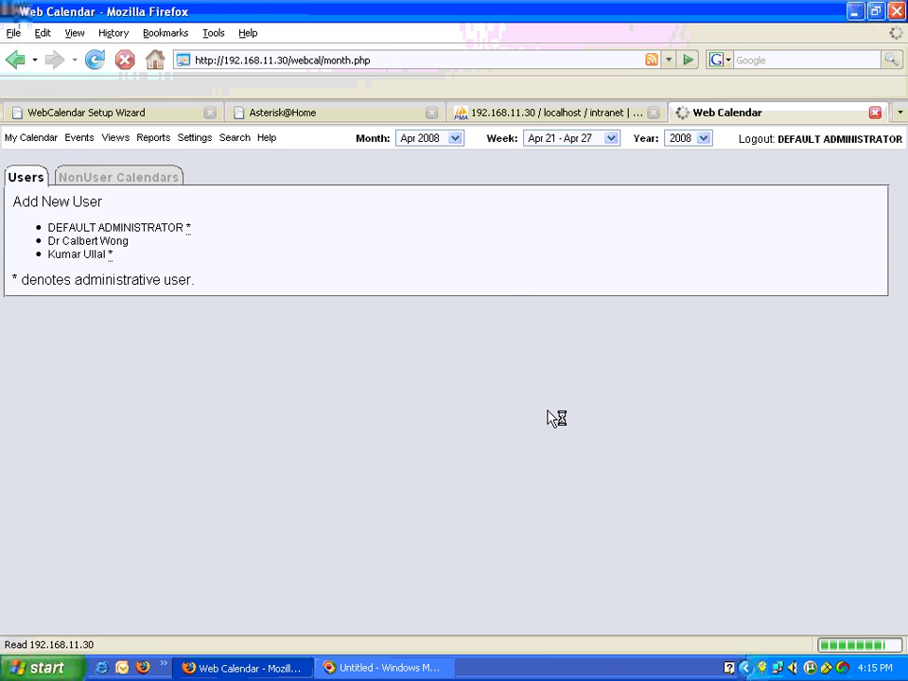